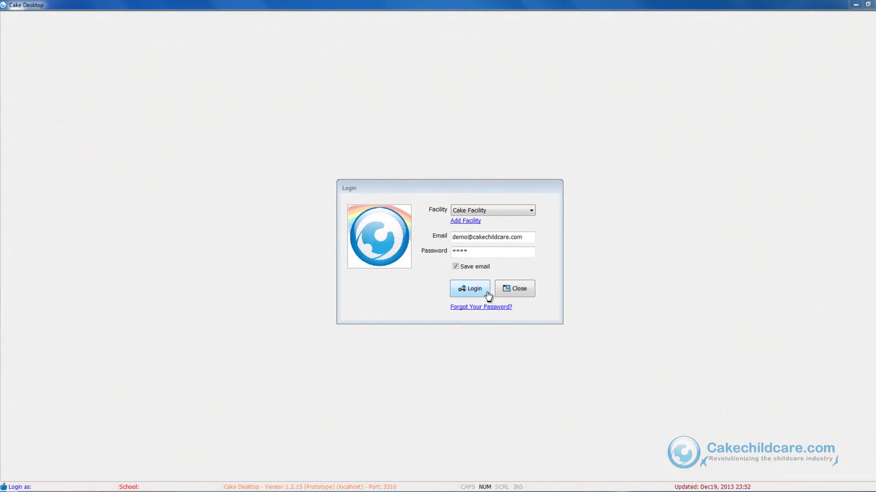
Step: Log in to the Cake Facility account to reach the Child List
click(487, 294)
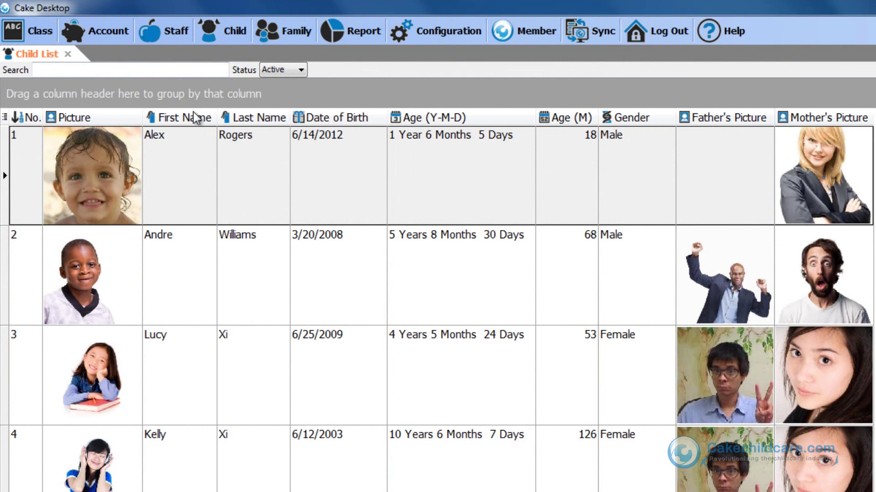
Step: Sort children by date of birth, narrow the Picture column, and place Age (Y-M-D) after Age (M)
click(173, 117)
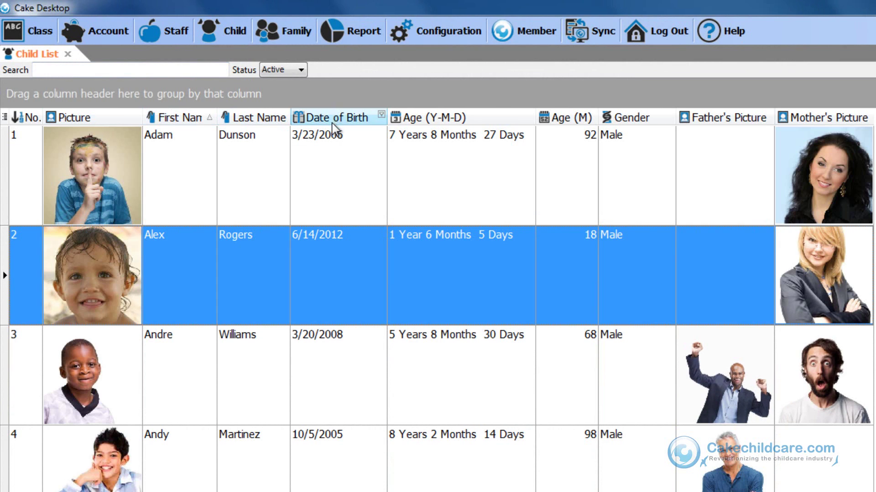
click(332, 119)
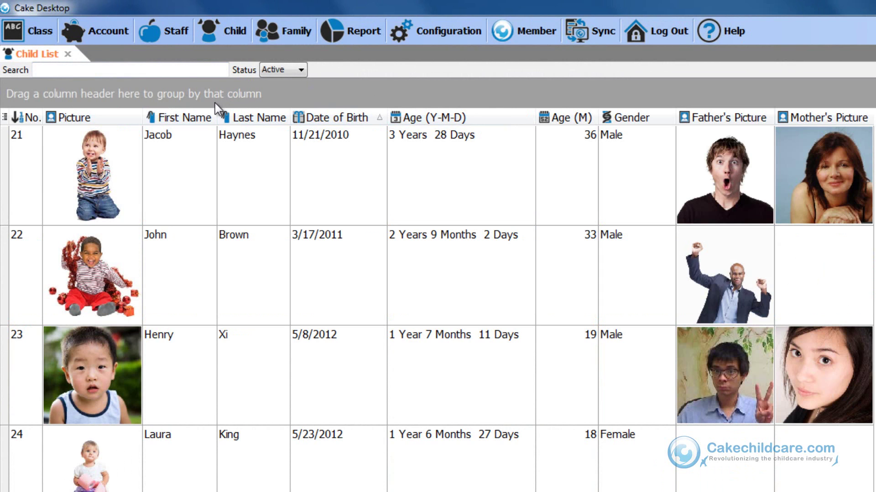
mouse_move(216, 118)
mouse_down()
mouse_move(273, 118)
mouse_move(219, 117)
mouse_up()
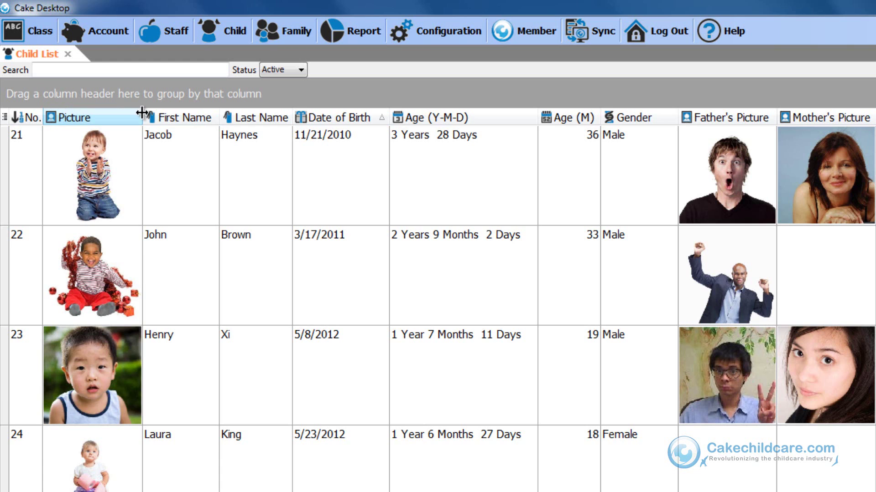
drag(141, 112, 117, 117)
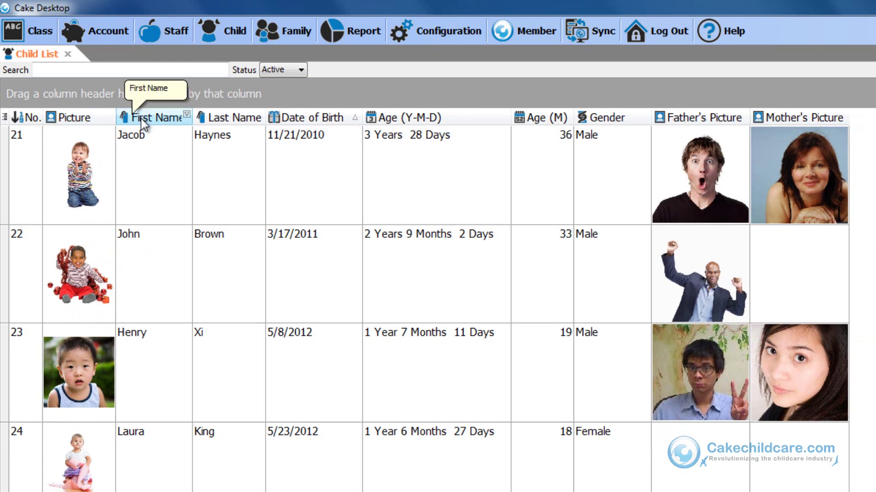
drag(510, 118, 473, 118)
drag(414, 118, 529, 119)
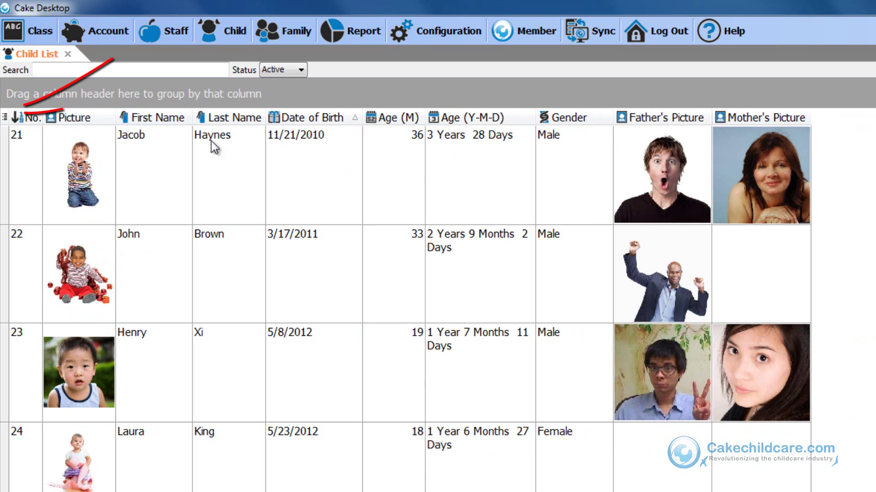
Step: Hide the Age (M), Gender, Father's Picture and Mother's Picture columns, keeping Age (Y-M-D) visible
click(5, 117)
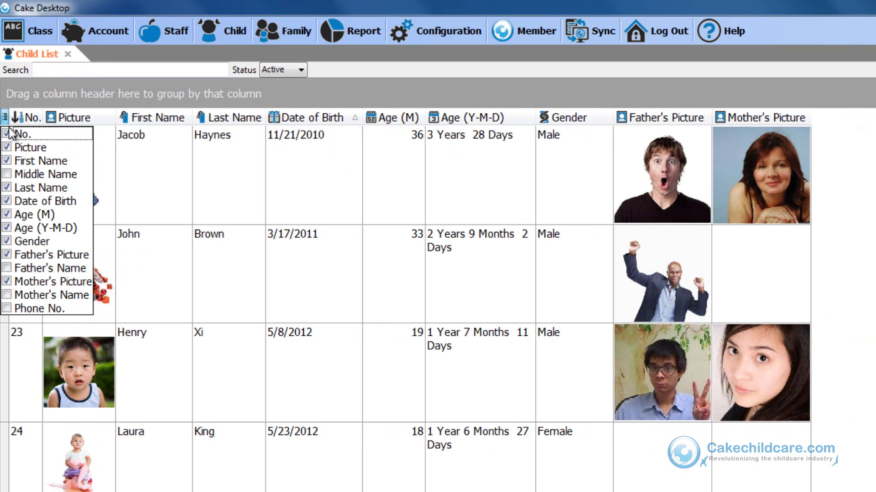
click(8, 215)
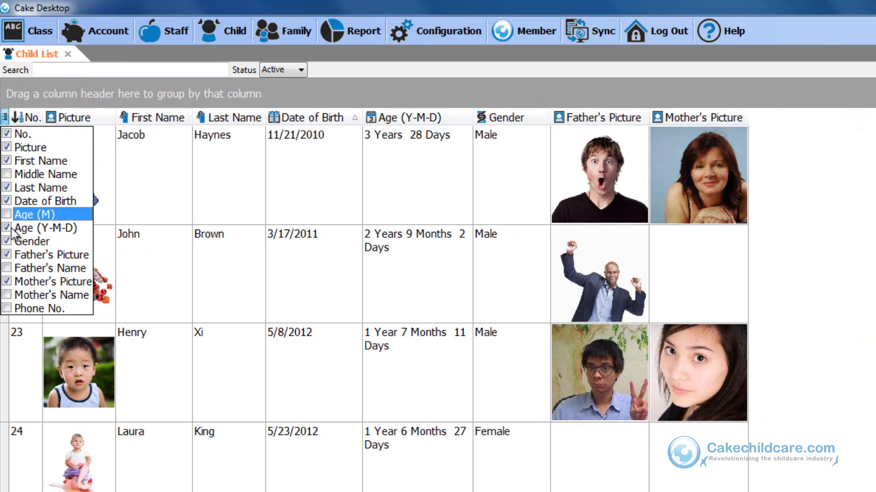
click(7, 228)
click(7, 241)
click(7, 255)
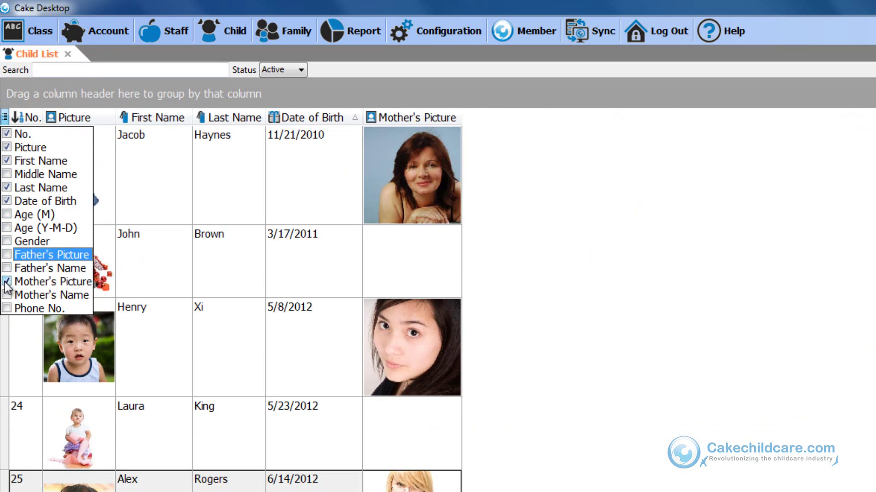
click(7, 282)
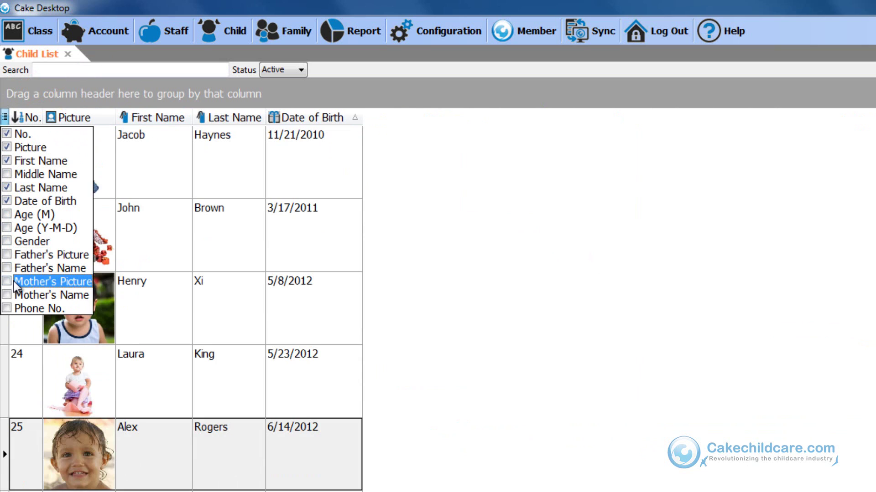
click(13, 228)
click(661, 270)
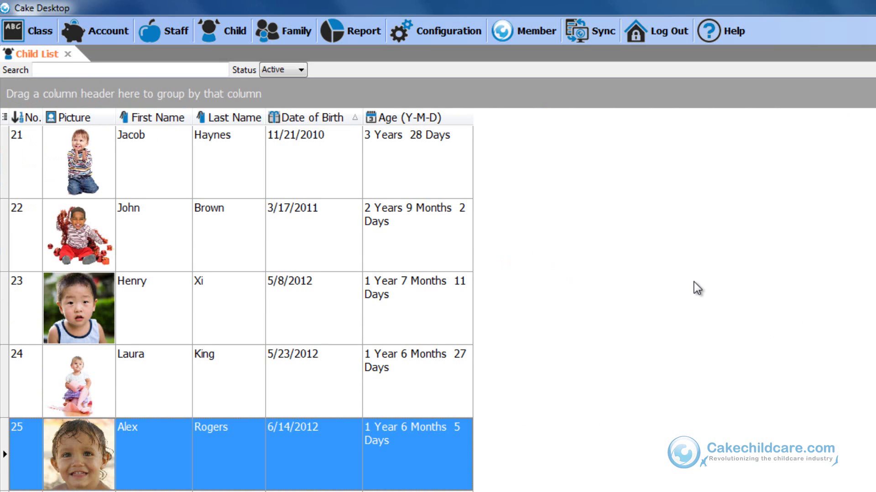
Step: Widen the Picture column, group by Last Name to expand three family groups, then remove the grouping
drag(116, 120, 141, 119)
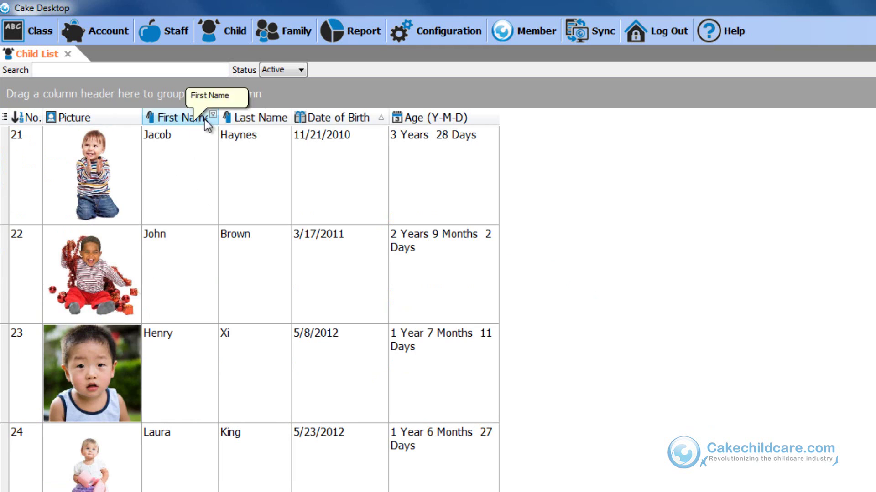
drag(261, 121, 276, 103)
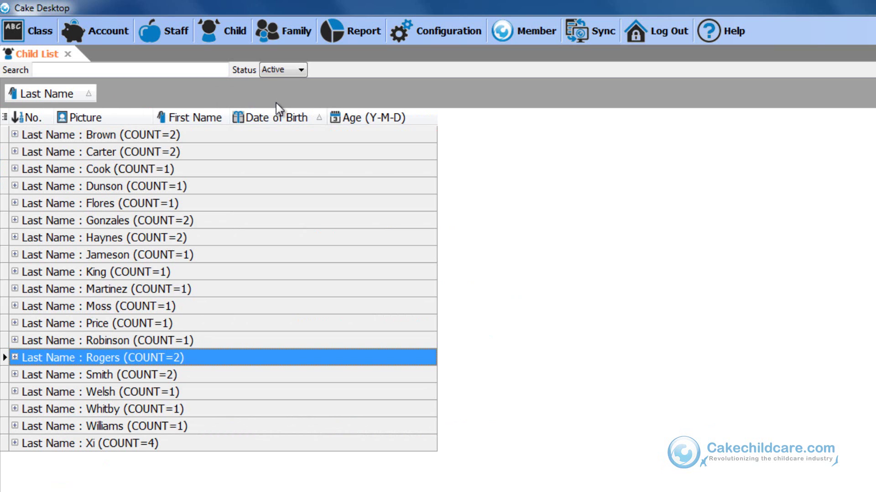
double_click(152, 444)
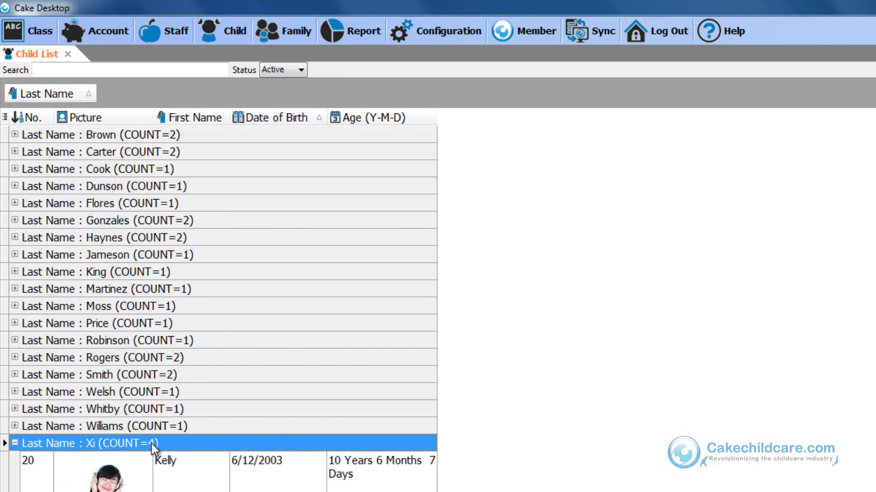
click(176, 364)
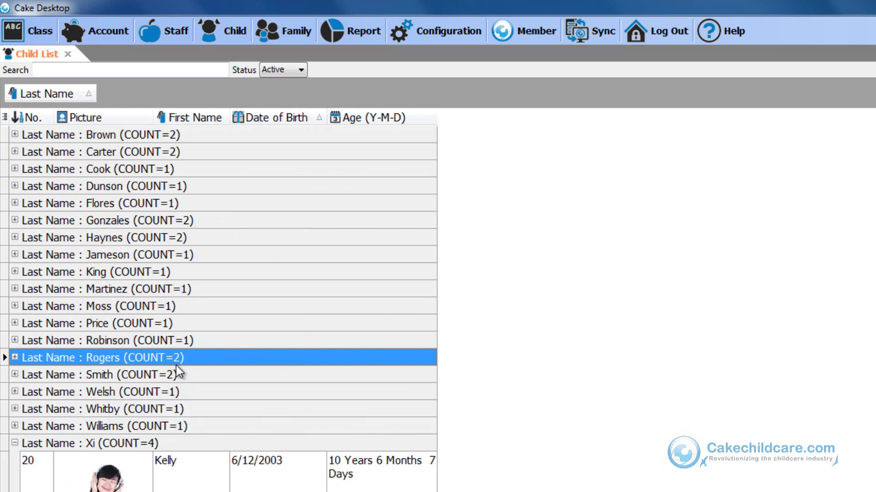
double_click(176, 363)
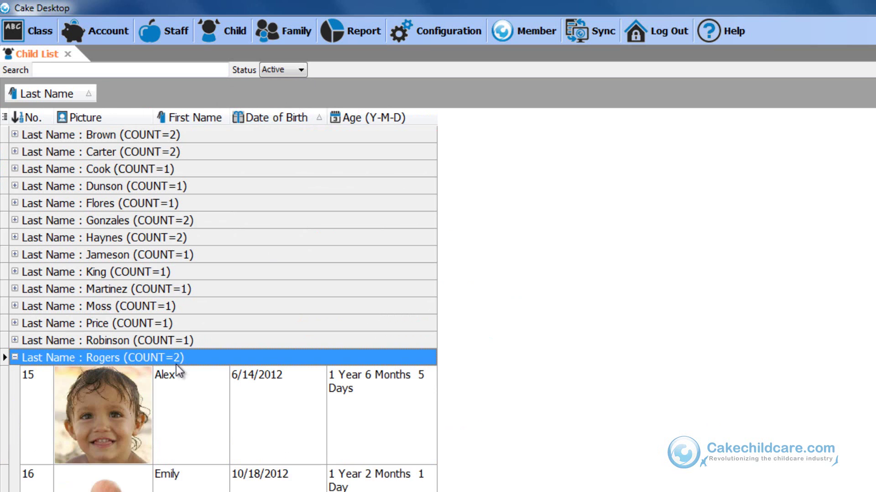
click(174, 154)
double_click(173, 154)
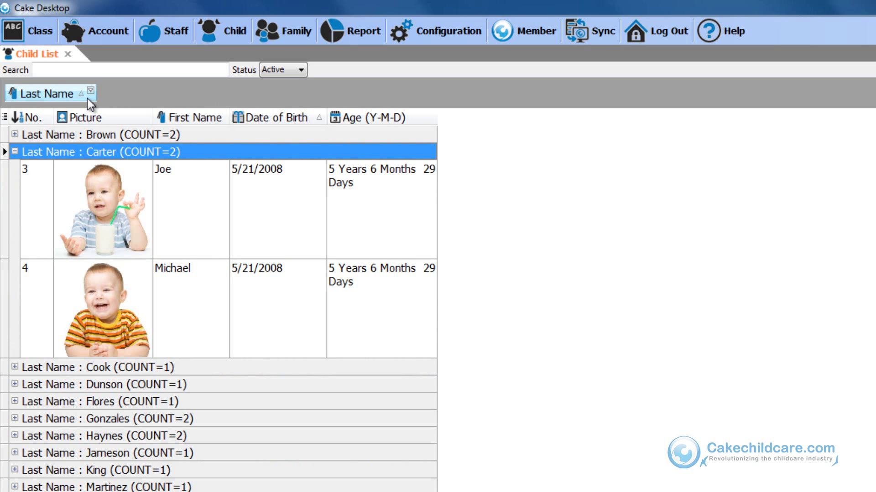
drag(58, 94, 223, 114)
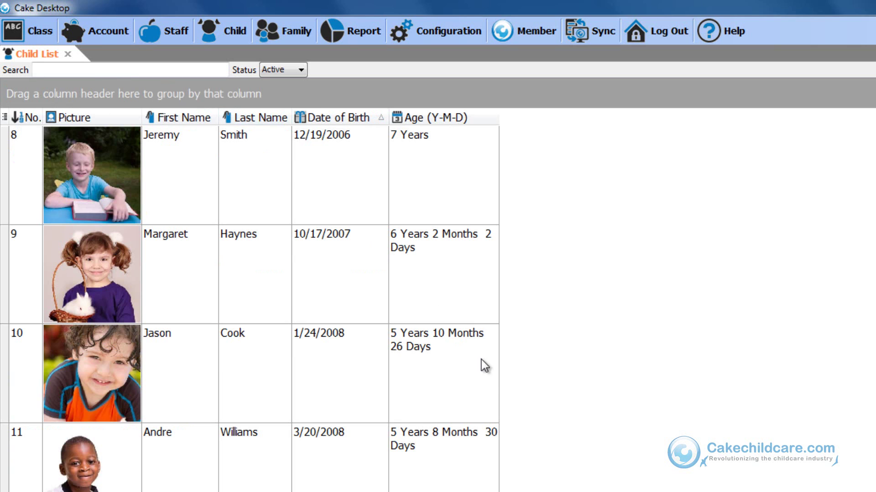
Step: Sort the child list by last name after first sorting by first name
scroll(476, 372, down, 1)
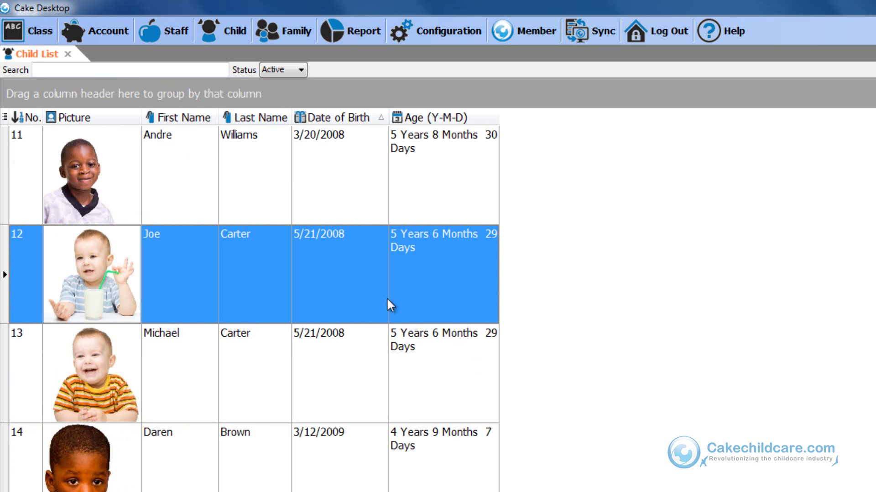
scroll(425, 228, up, 4)
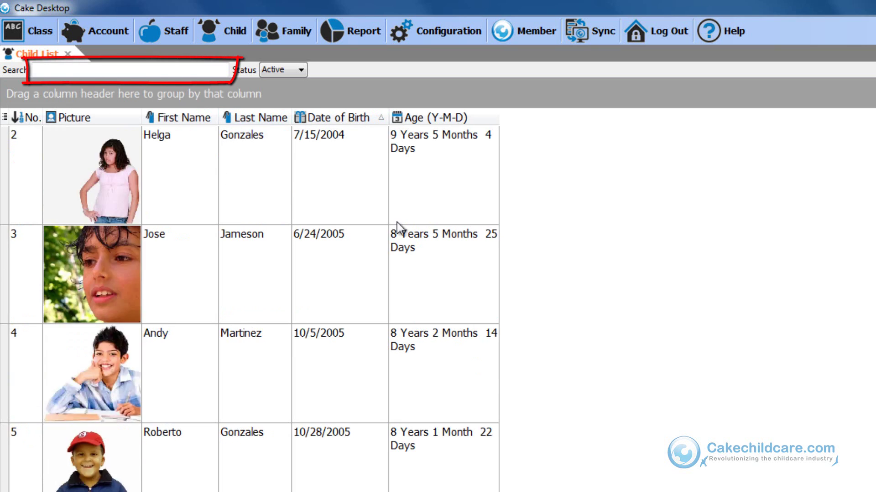
click(208, 117)
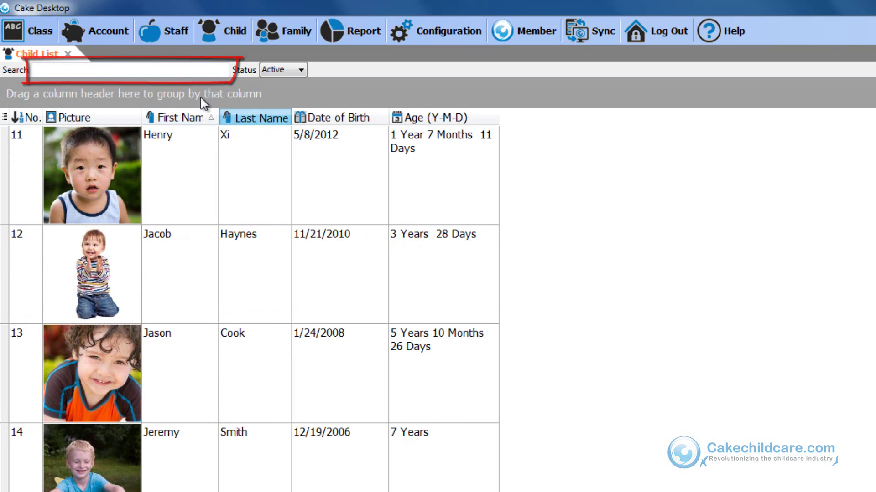
click(170, 71)
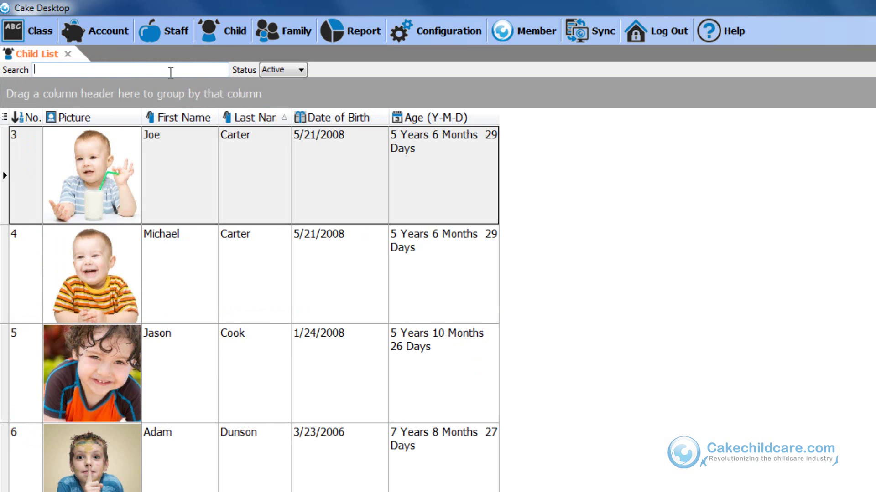
Step: Filter the list by typing 'andre' in Search, then clear the search so all 28 children show
text(andr)
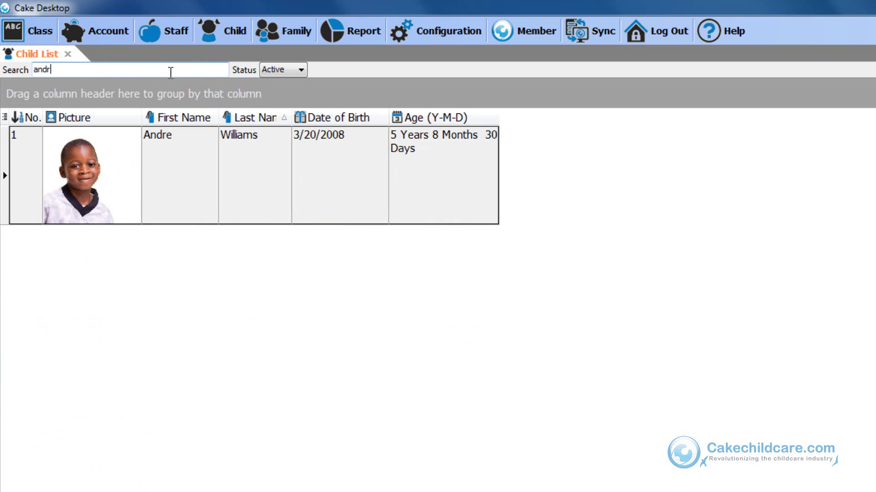
text(e)
key(BackSpace)
key(BackSpace)
key(BackSpace)
key(BackSpace)
text(ndr)
key(BackSpace)
key(BackSpace)
key(BackSpace)
key(BackSpace)
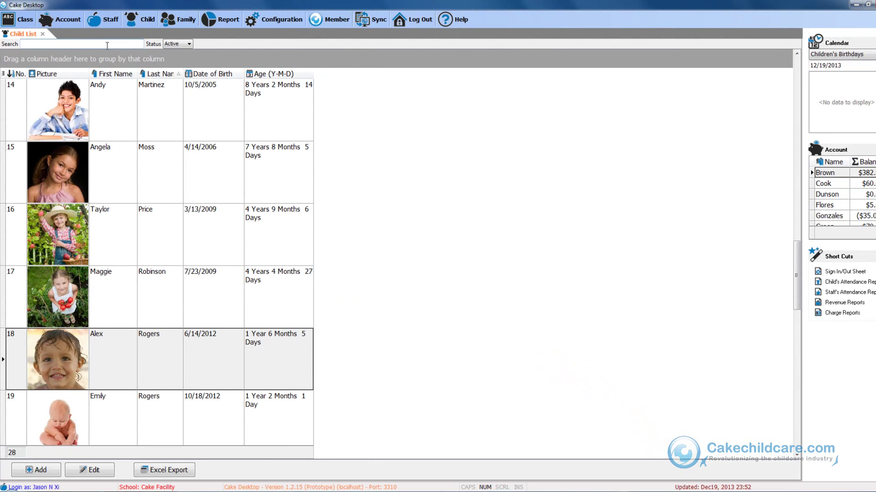
Step: Select the target boy's row at the top of the last-name-sorted child list
scroll(336, 185, up, 5)
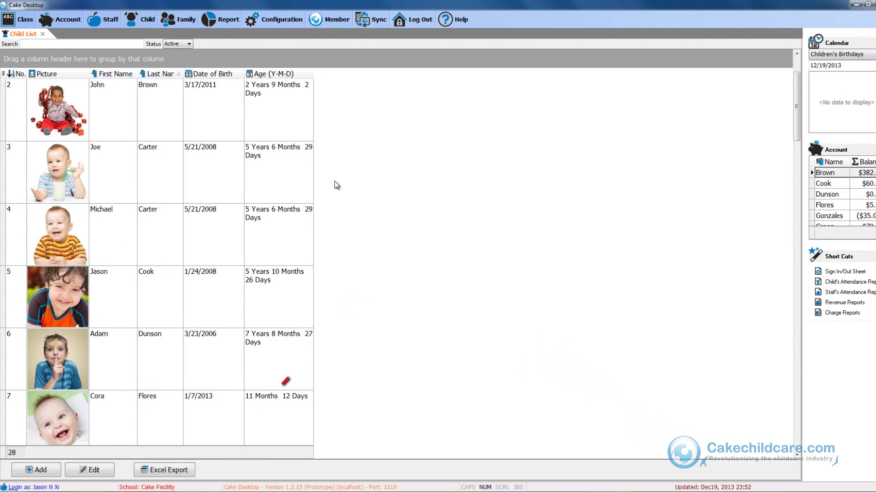
scroll(336, 185, up, 1)
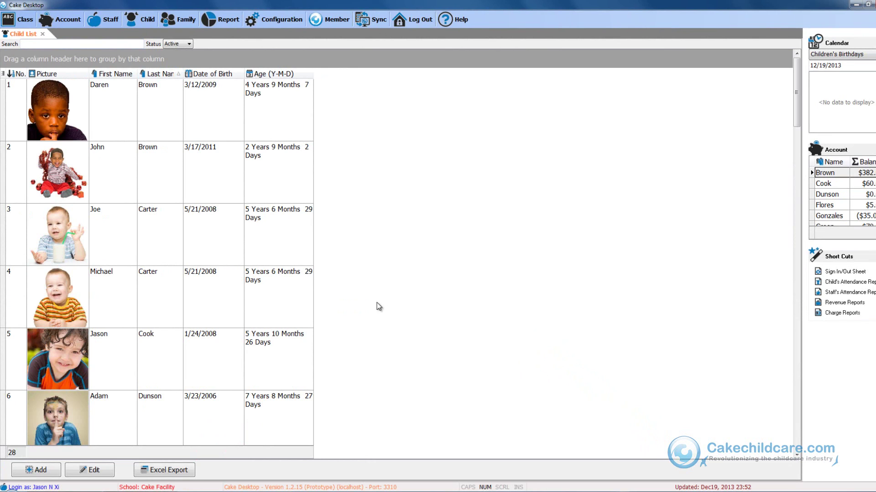
click(269, 245)
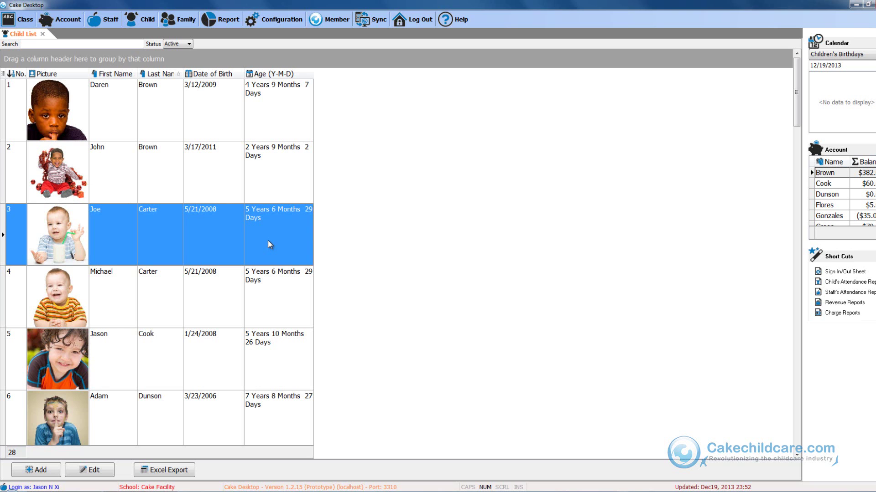
Step: Mark the selected boy and his brother Inactive in Edit Child Data, saving each, then close
double_click(267, 239)
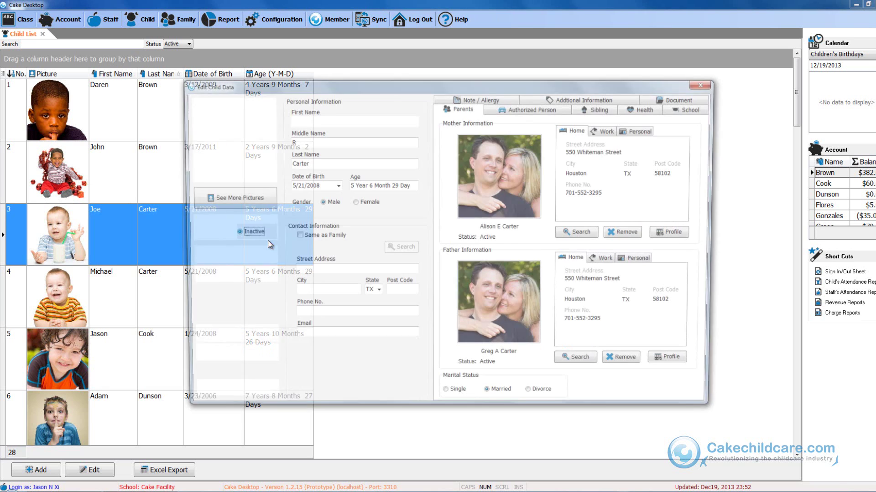
click(260, 259)
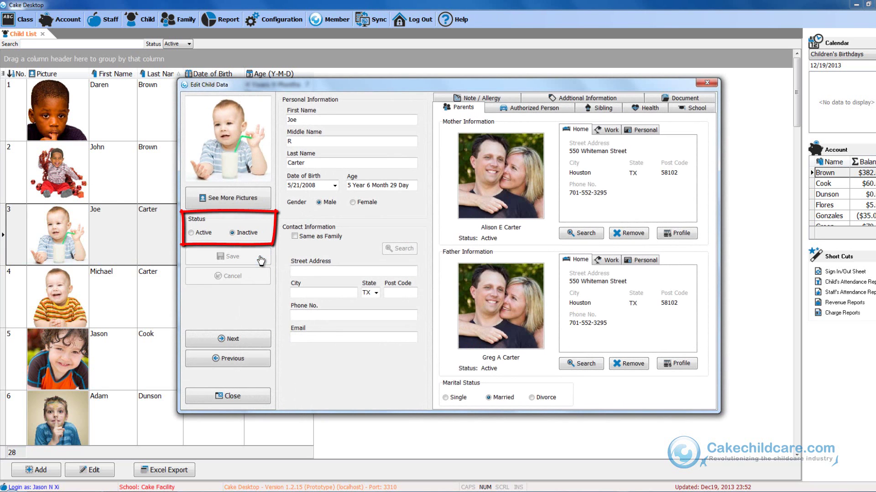
click(250, 343)
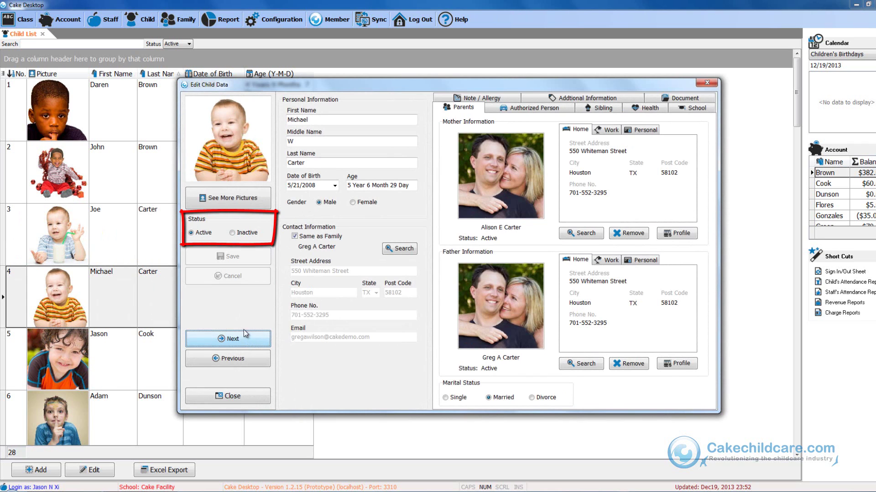
click(234, 232)
click(232, 257)
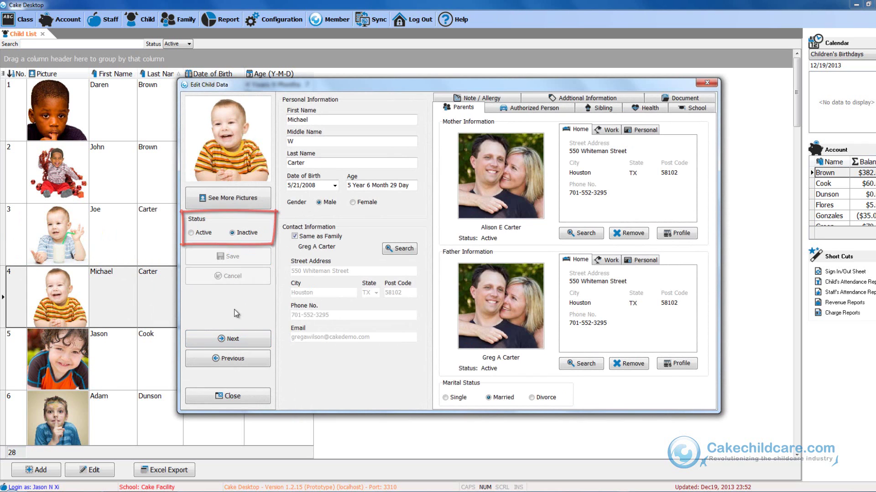
click(234, 397)
click(250, 280)
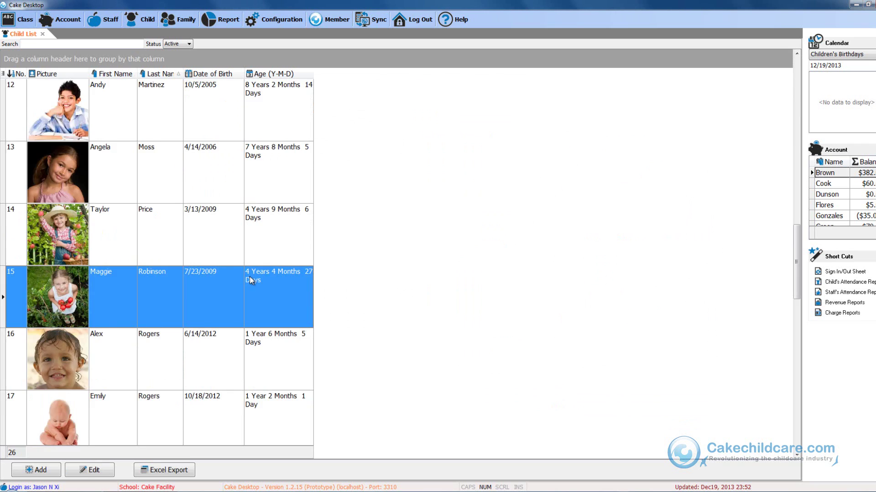
Step: Filter to inactive children and set both brothers back to Active, saving each record
click(185, 44)
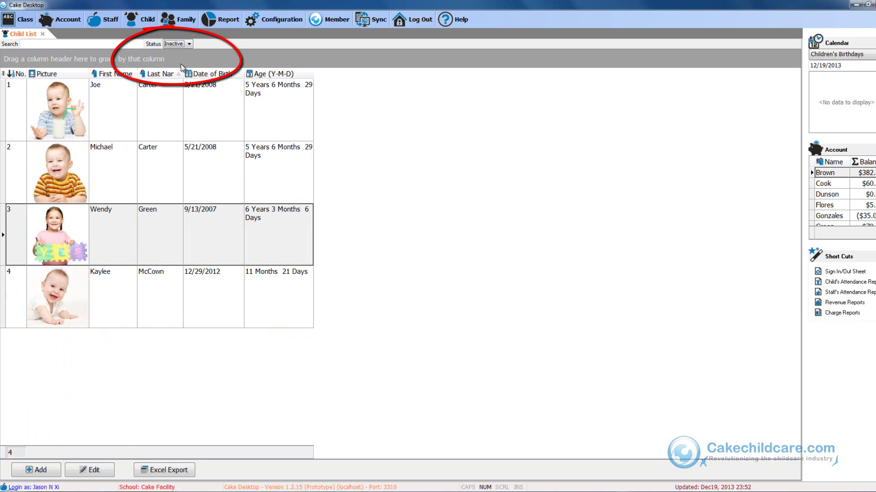
click(163, 101)
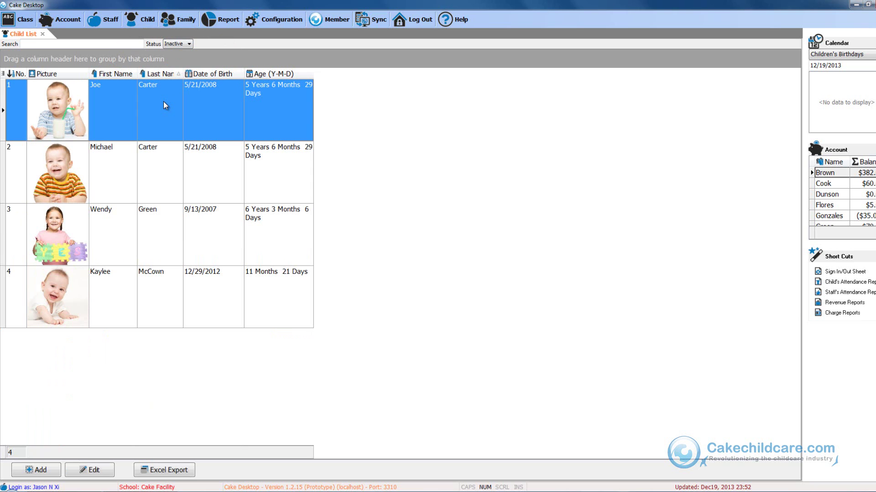
double_click(163, 101)
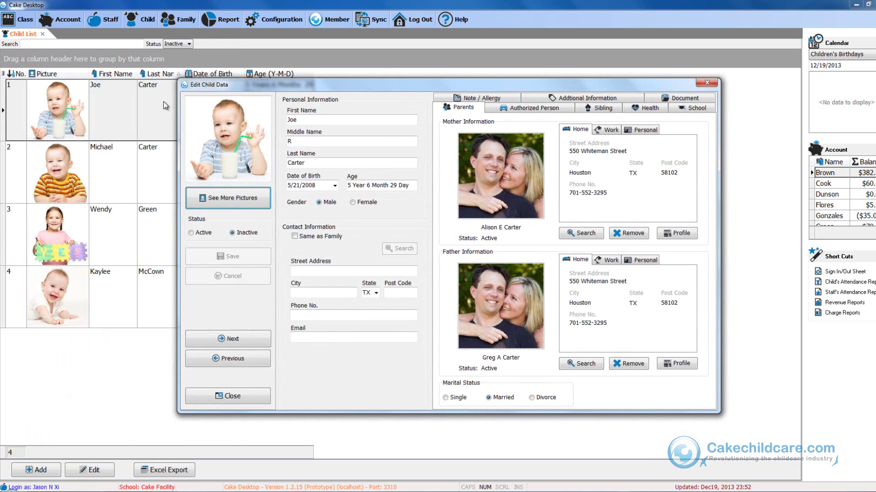
click(221, 233)
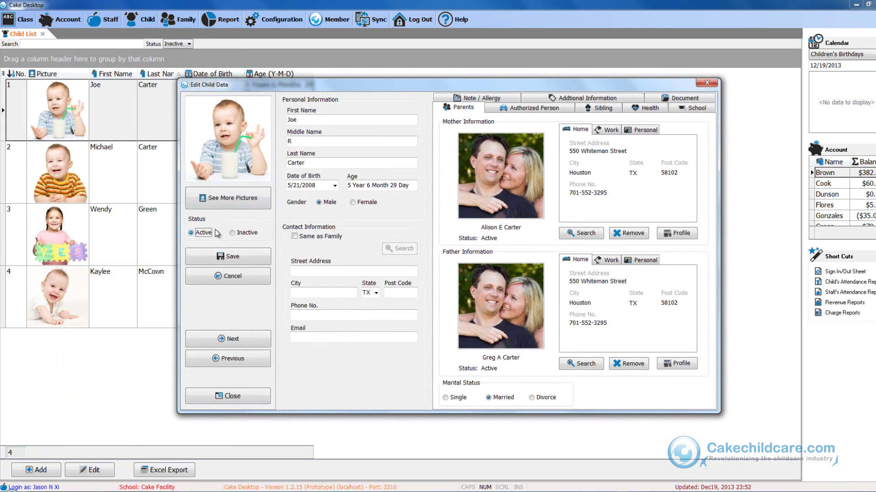
click(223, 254)
click(231, 343)
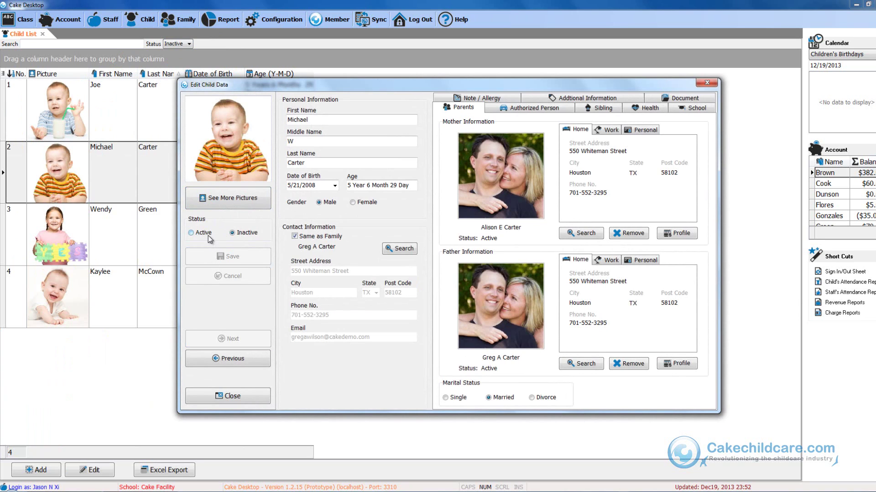
click(208, 235)
click(224, 257)
Step: Close the record, switch the Status filter back to Active, and narrow the Picture column
click(211, 398)
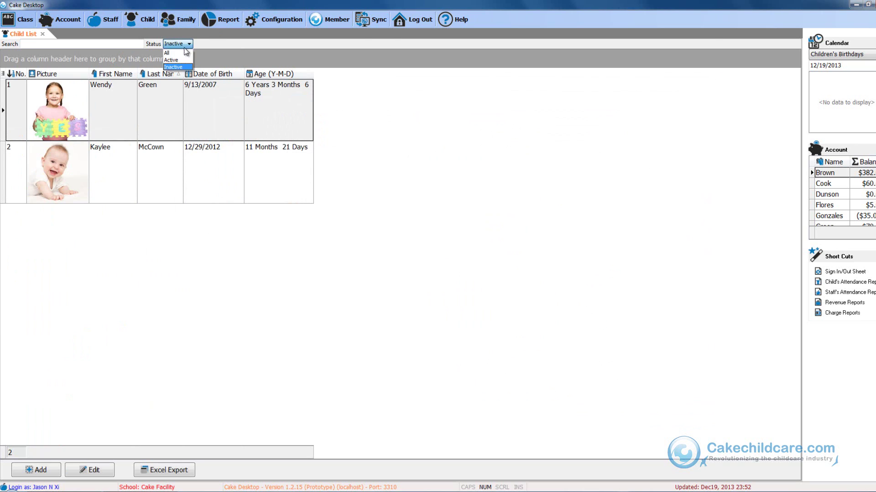
click(181, 59)
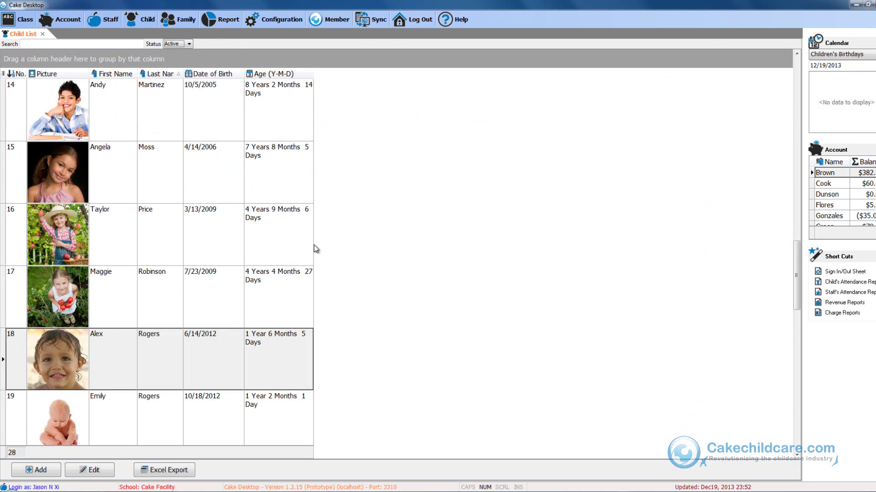
click(388, 264)
scroll(389, 264, up, 5)
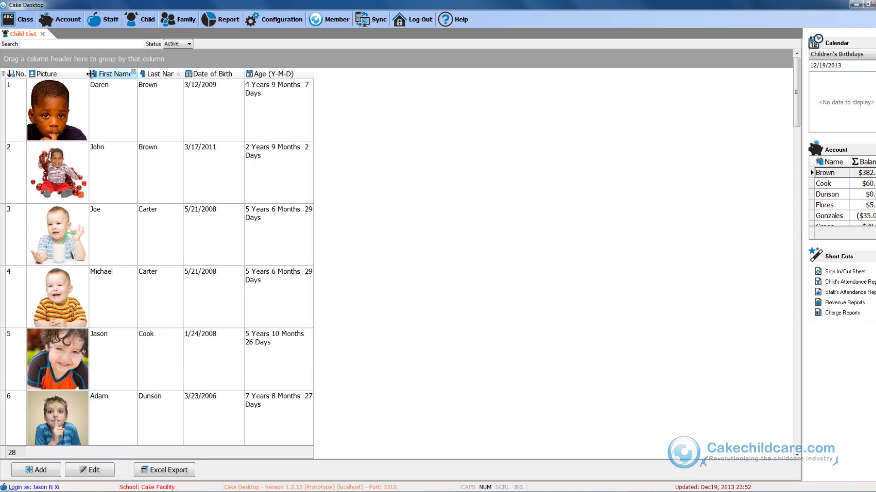
drag(89, 76, 76, 77)
scroll(394, 302, down, 7)
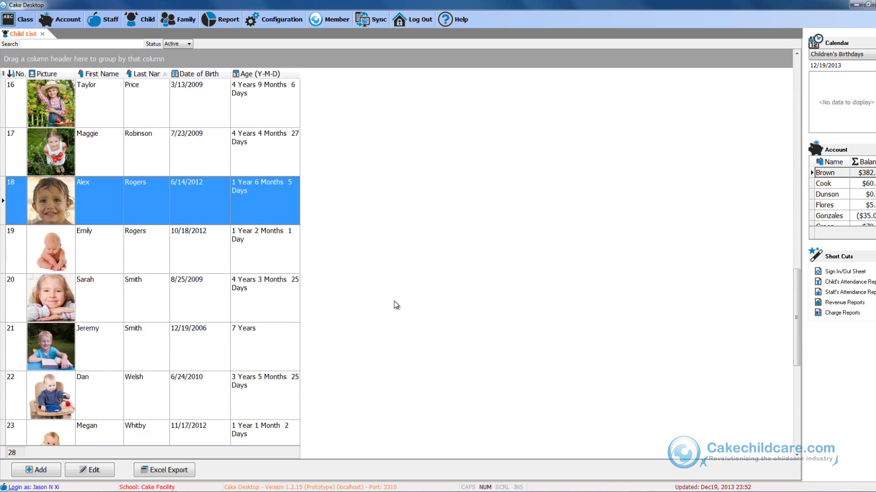
scroll(396, 305, up, 7)
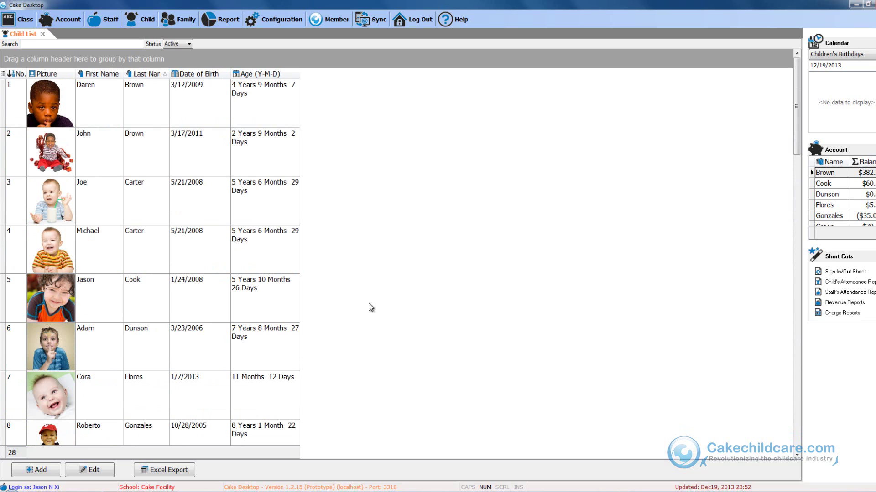
Step: Add a new child with first, middle and last name, birth date 03/09/2012, and Female gender
click(55, 473)
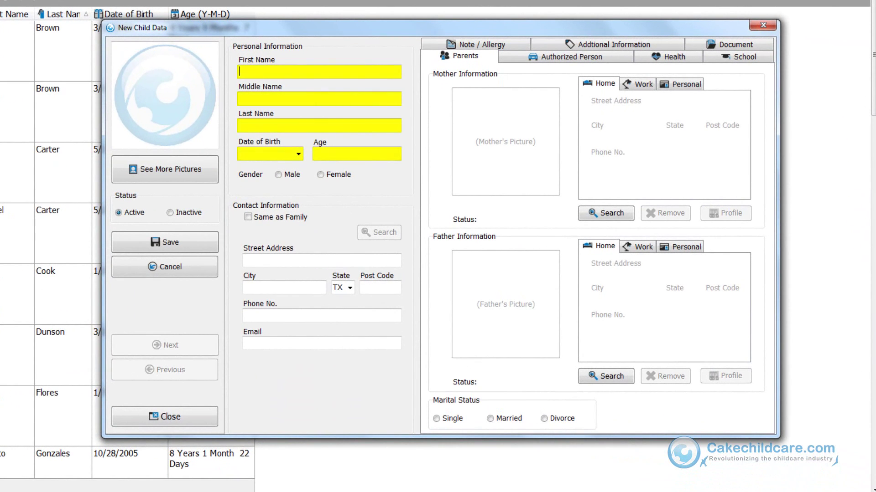
key(Tab)
key(Tab)
key(Tab)
text(03/09/)
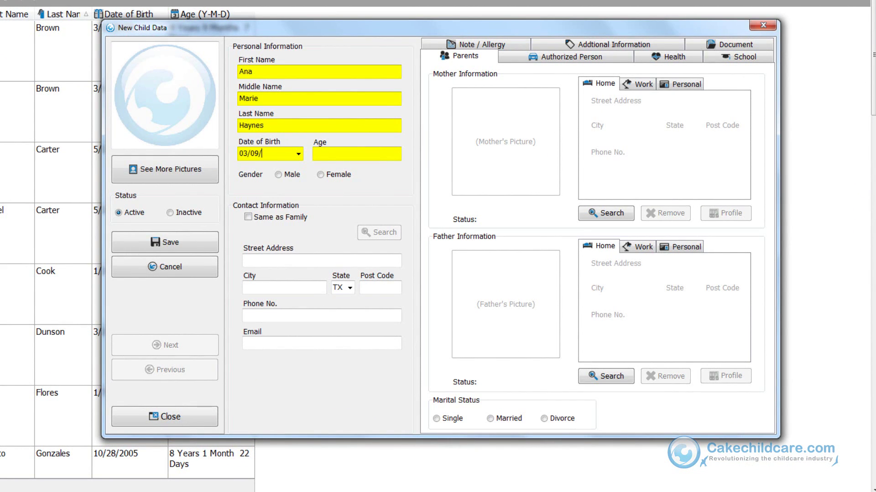
text(2012)
click(331, 176)
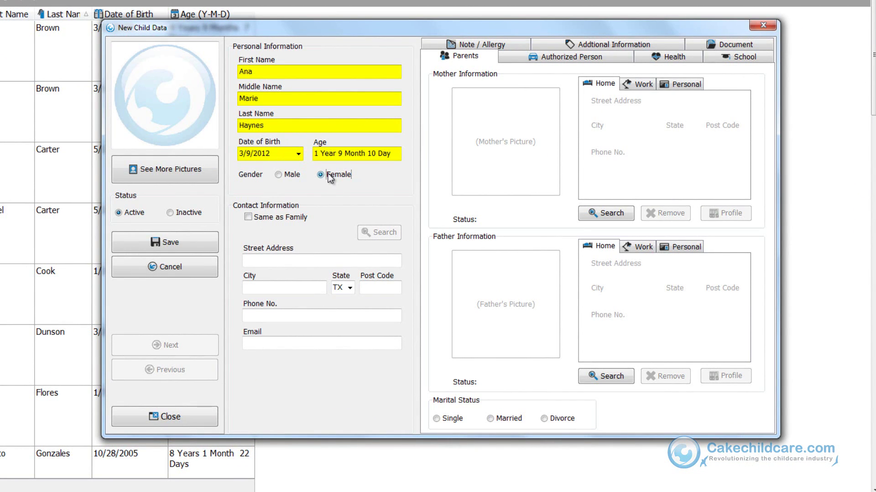
Step: Tick Same as Family and link a family member to copy their contact details
click(270, 216)
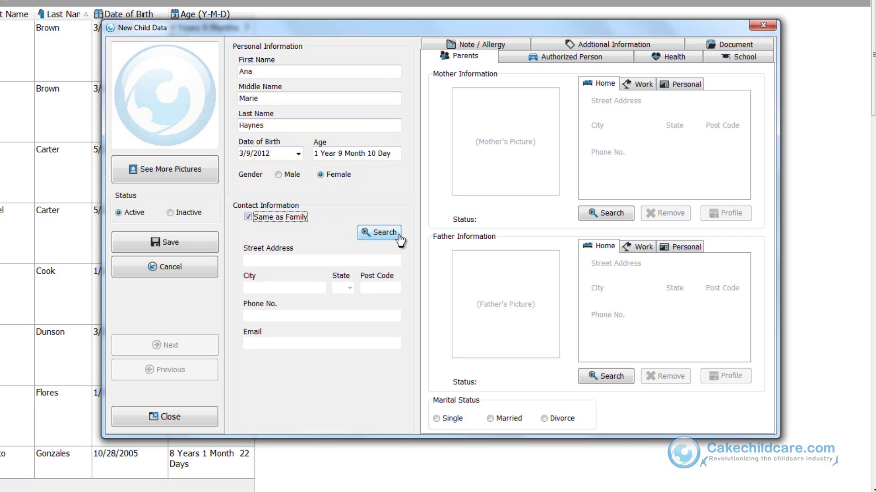
click(399, 235)
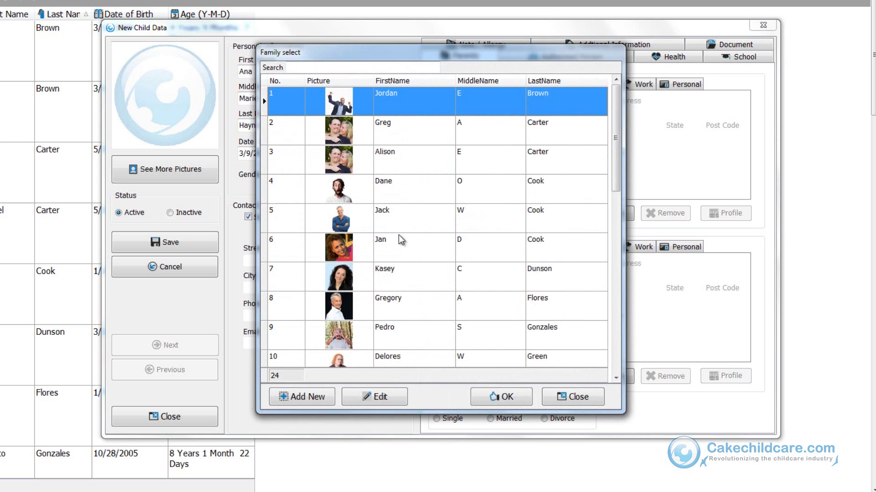
scroll(400, 236, down, 2)
scroll(400, 239, down, 1)
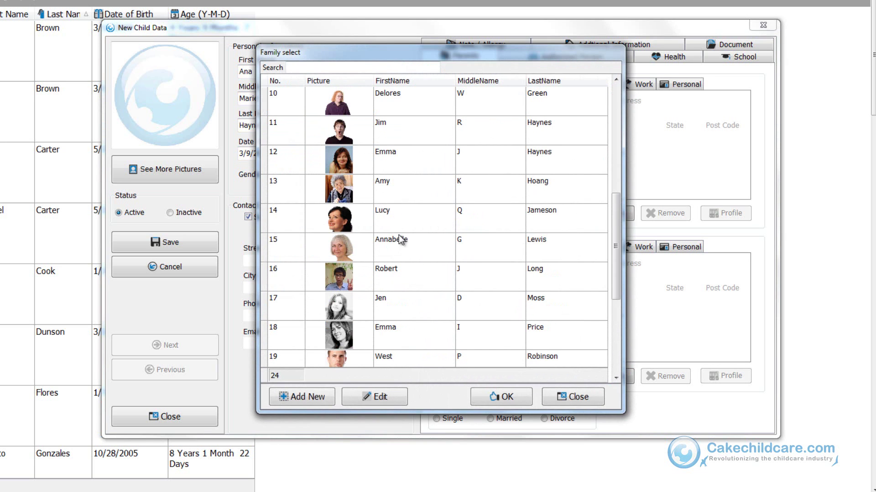
click(421, 141)
click(415, 152)
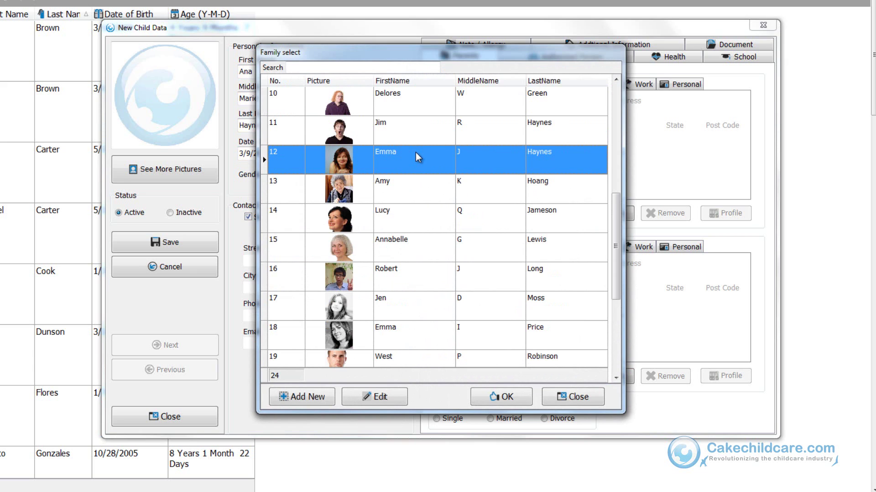
double_click(415, 152)
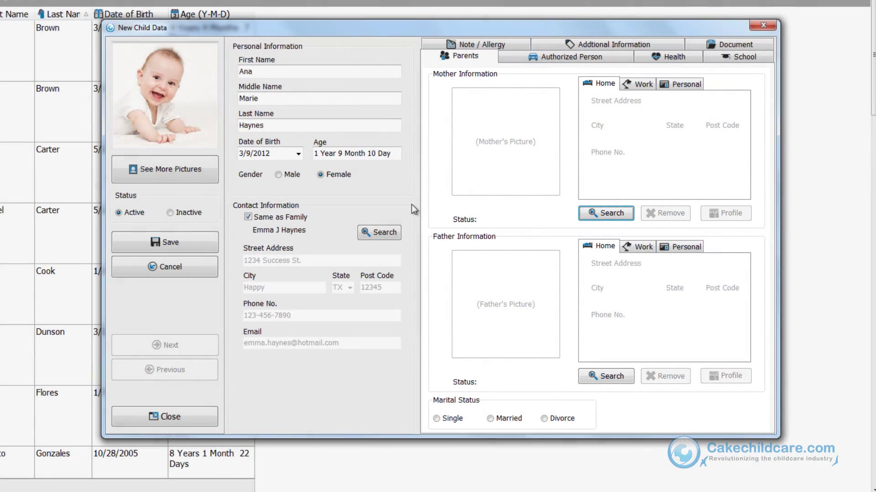
Step: Choose the child's mother from the existing family records by family-name search and confirm her
click(620, 217)
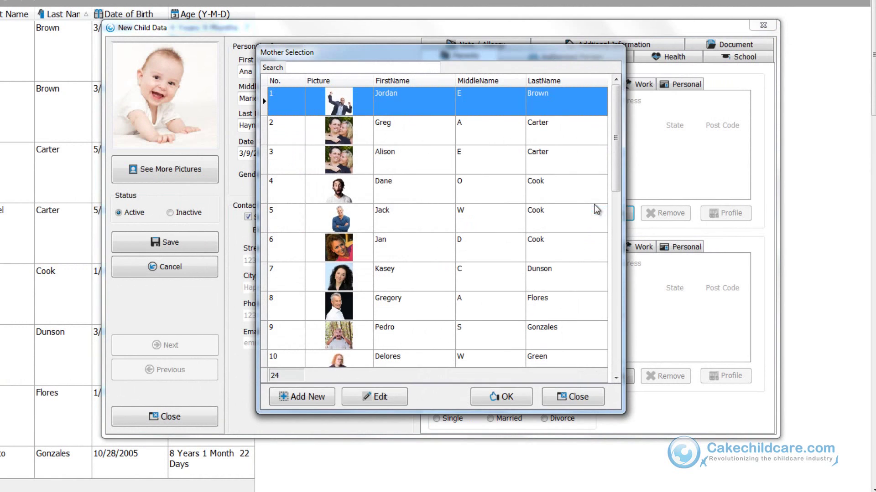
click(358, 68)
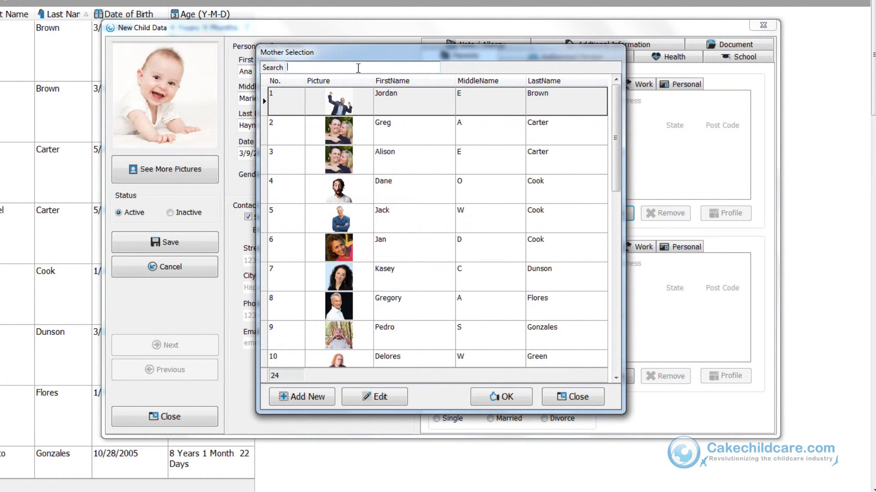
click(358, 68)
text(hay)
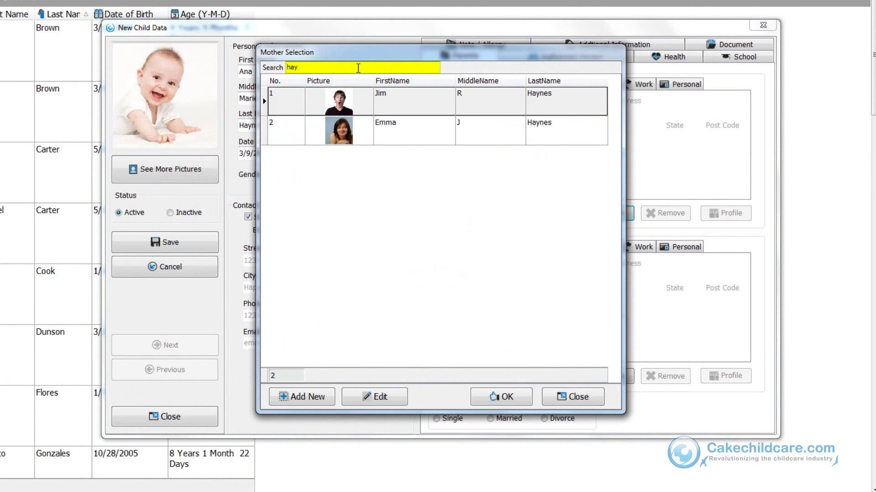
click(382, 138)
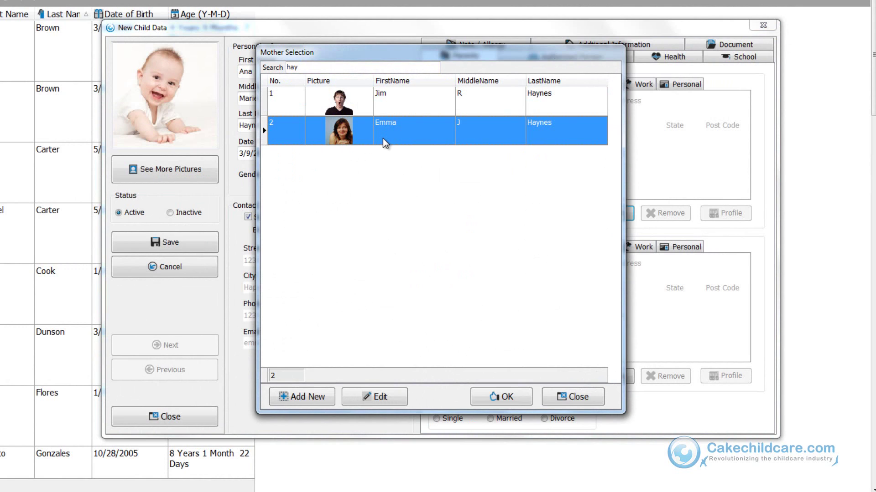
click(305, 403)
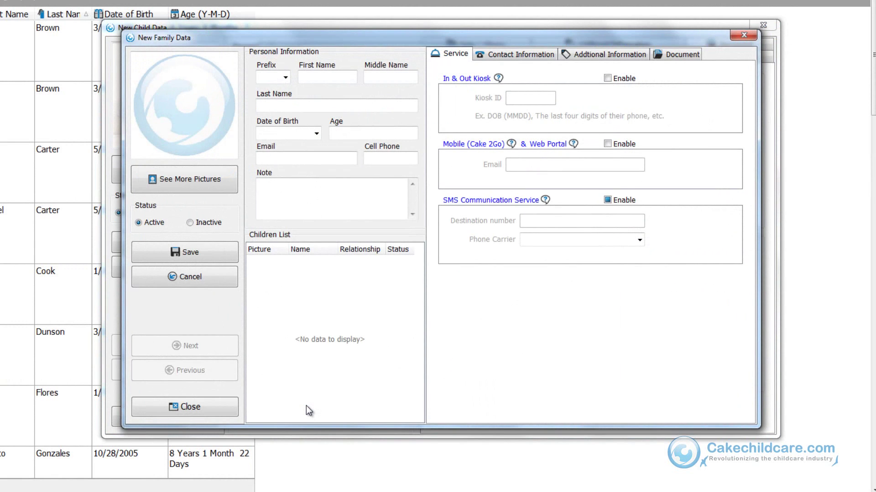
click(210, 407)
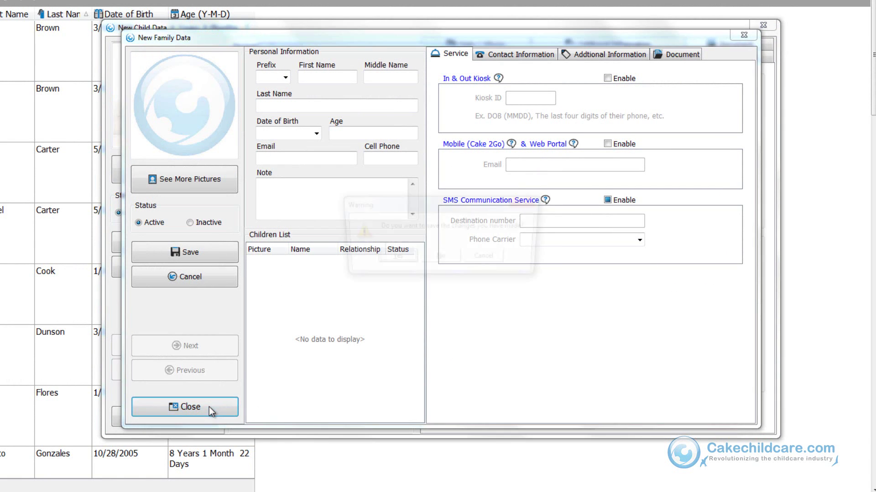
click(440, 258)
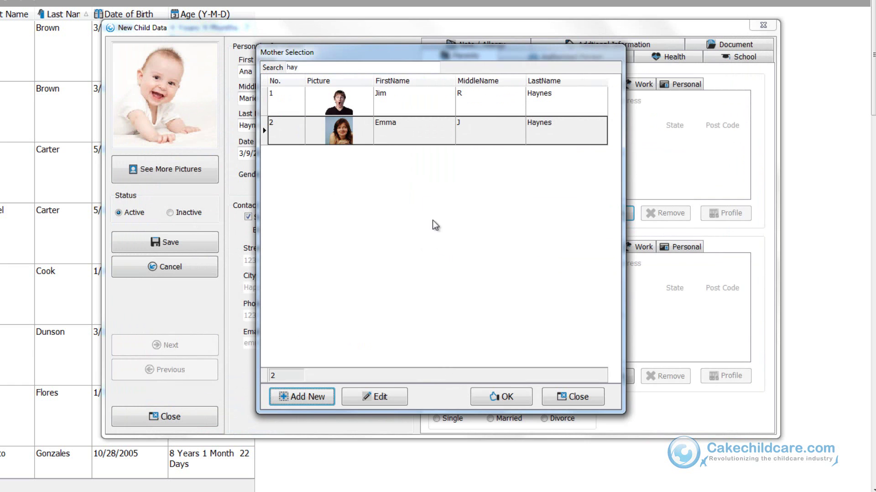
click(367, 399)
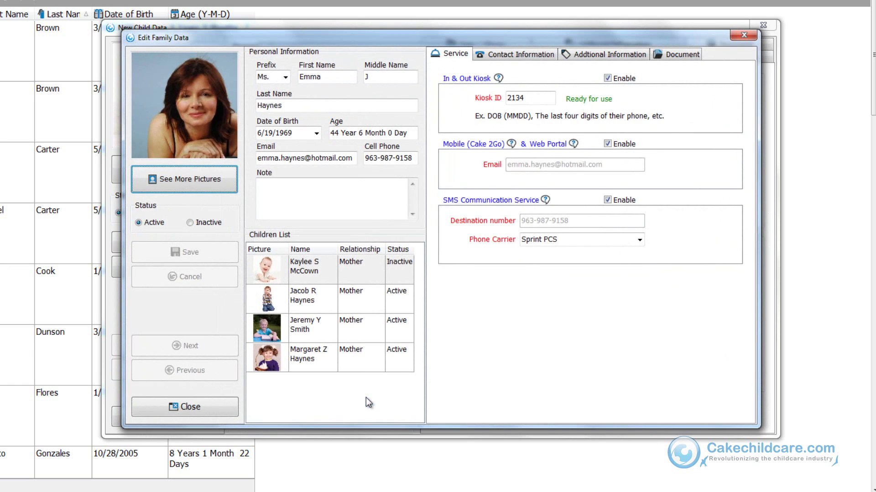
click(189, 406)
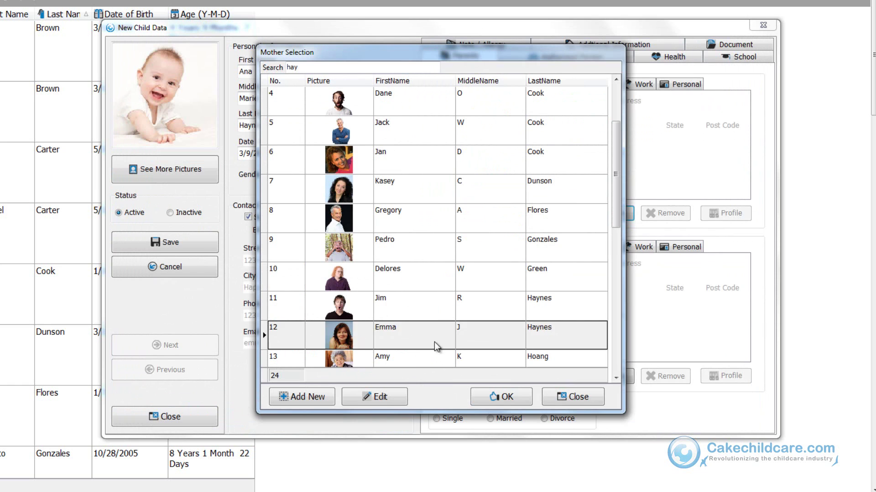
click(434, 342)
click(506, 401)
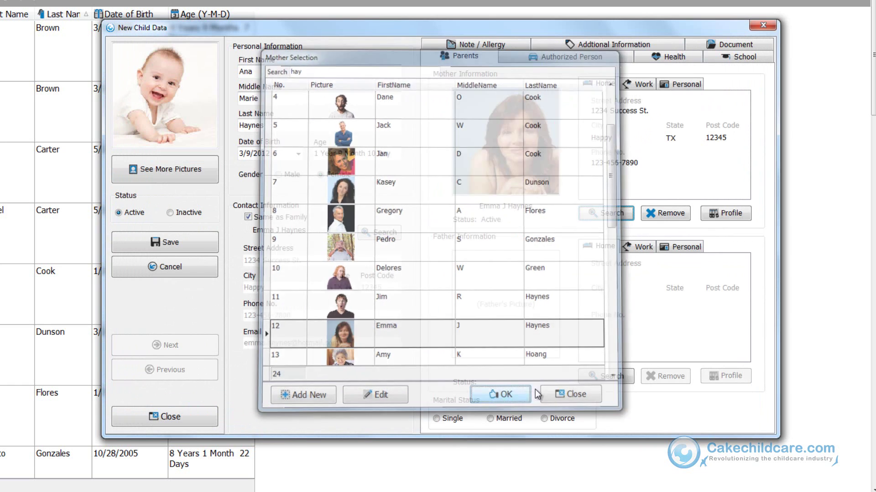
Step: Pick the father from the same family search, confirm him, and set marital status to Married
click(606, 376)
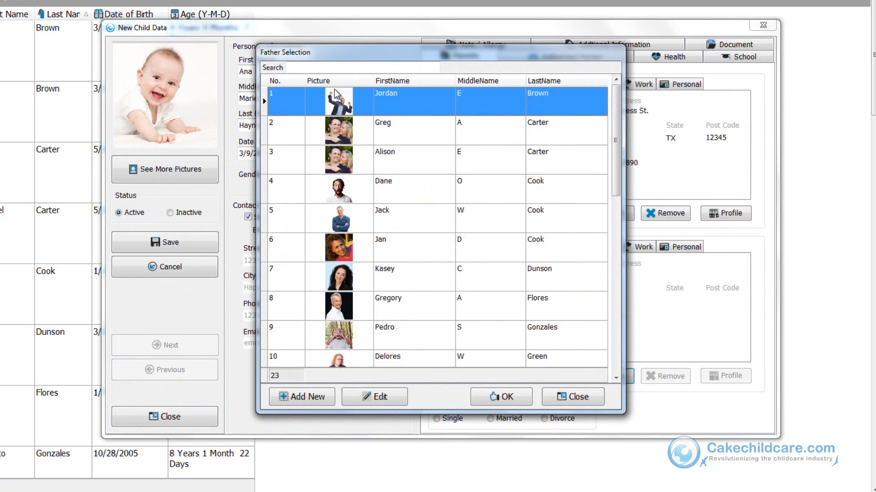
click(330, 68)
text(hay)
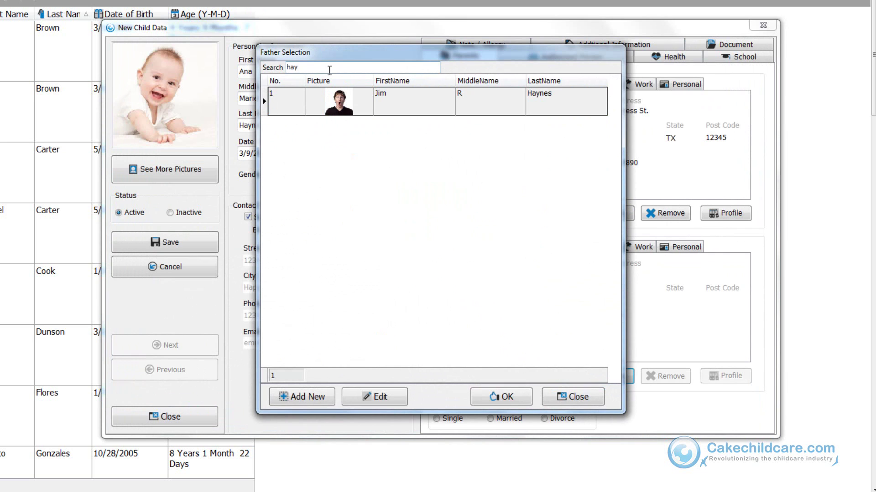
click(327, 99)
click(490, 394)
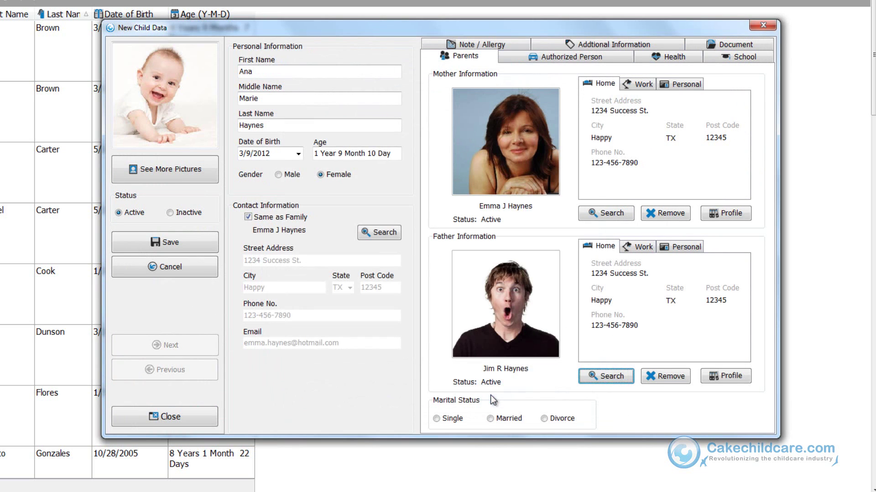
click(492, 418)
Step: Authorize the grandmother for pickup and as emergency contact, with relationship 'Grandmother', and save
click(568, 61)
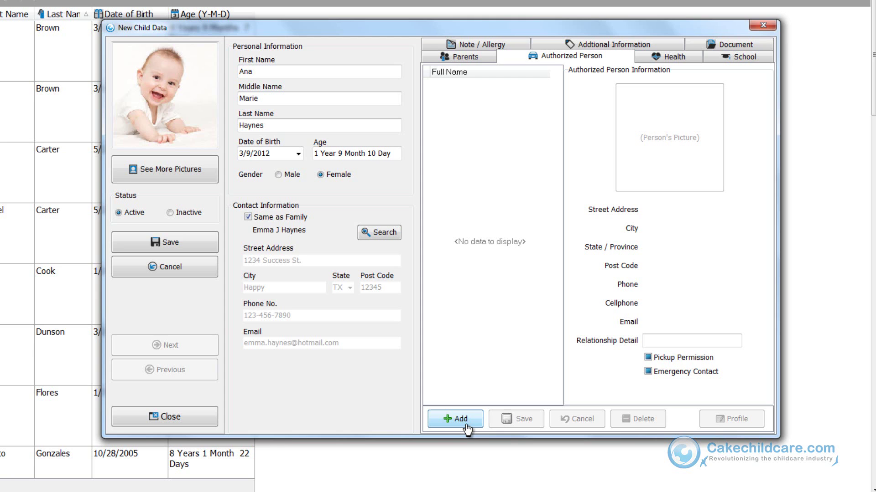
click(466, 426)
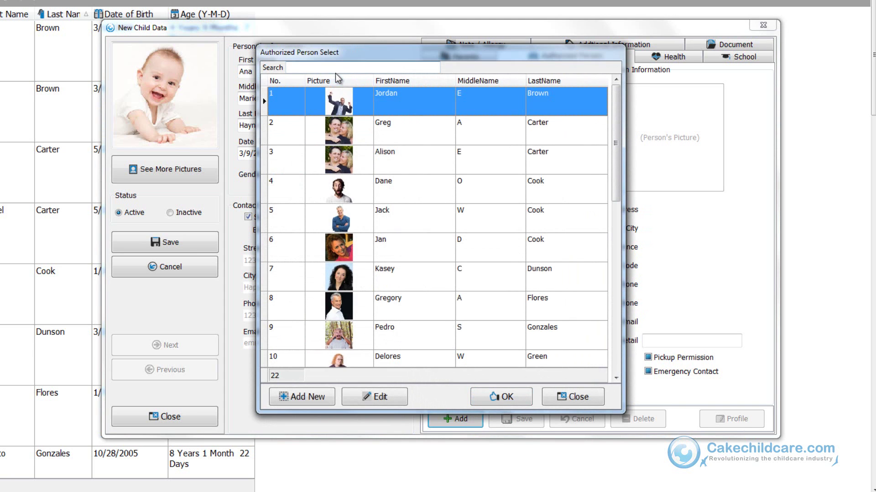
click(336, 67)
text(an)
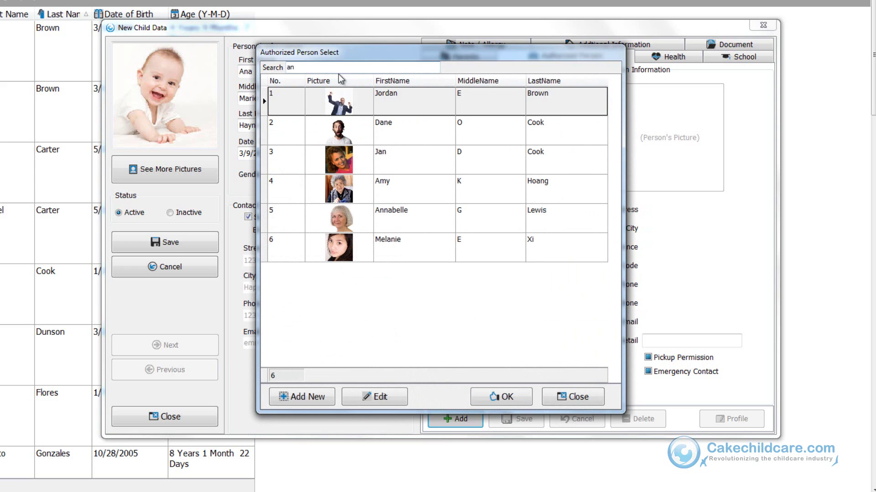
click(388, 219)
click(493, 398)
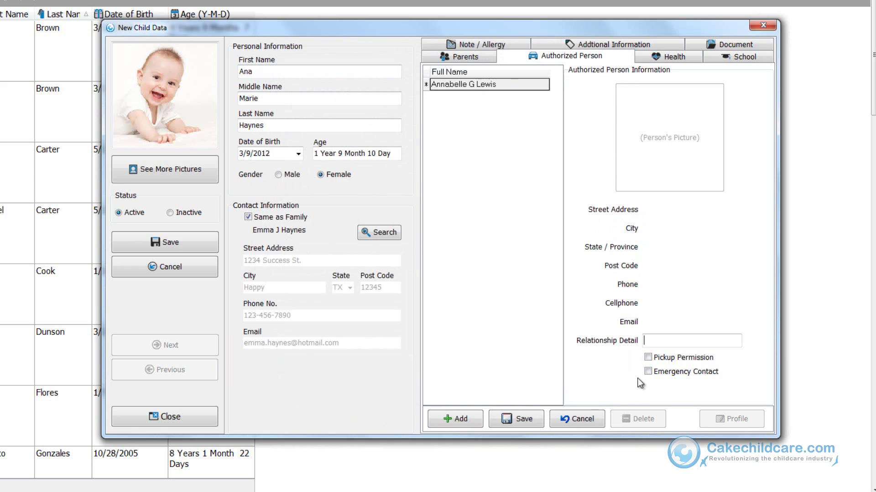
click(686, 358)
click(688, 372)
click(671, 339)
click(671, 340)
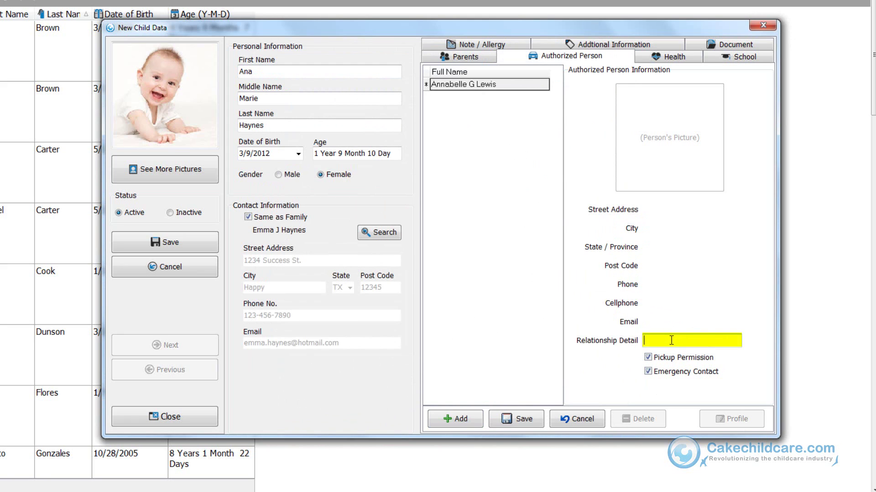
text(Grandmother)
click(507, 419)
Step: Add two friends as authorized persons with relationship 'Friends', the second as emergency contact
click(454, 419)
text(cook)
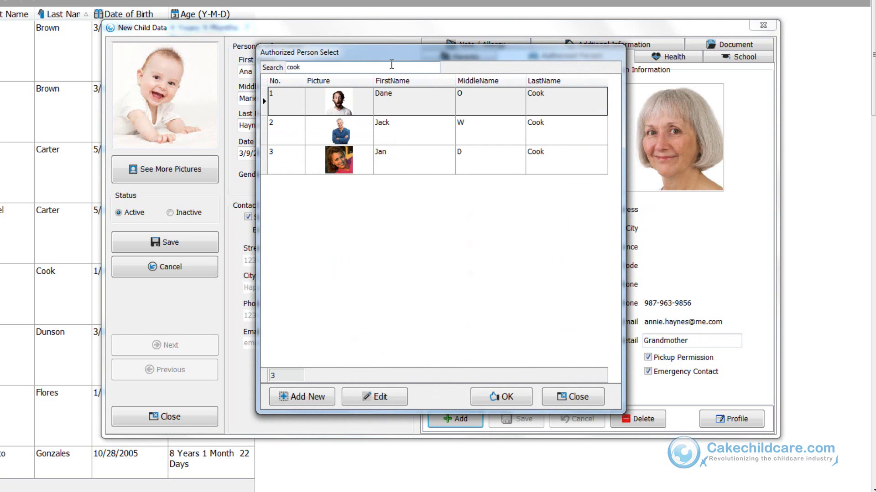
double_click(419, 155)
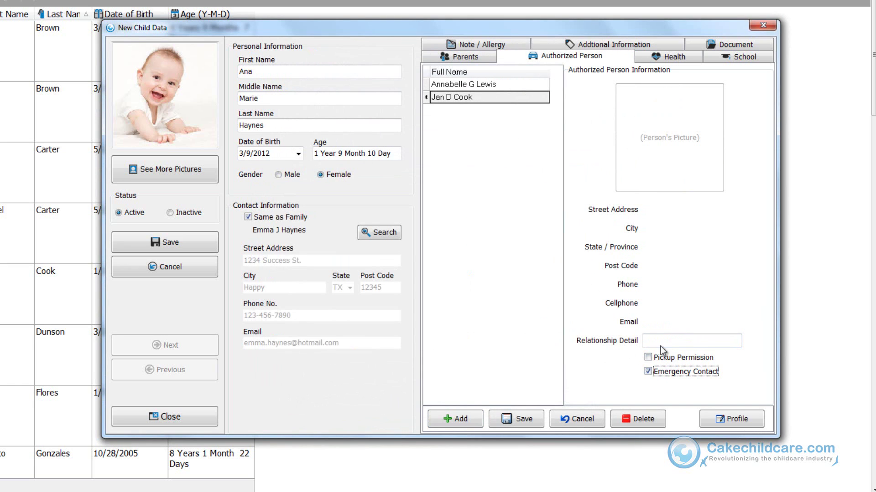
click(660, 343)
text(Friends)
click(512, 420)
click(463, 418)
text(cook)
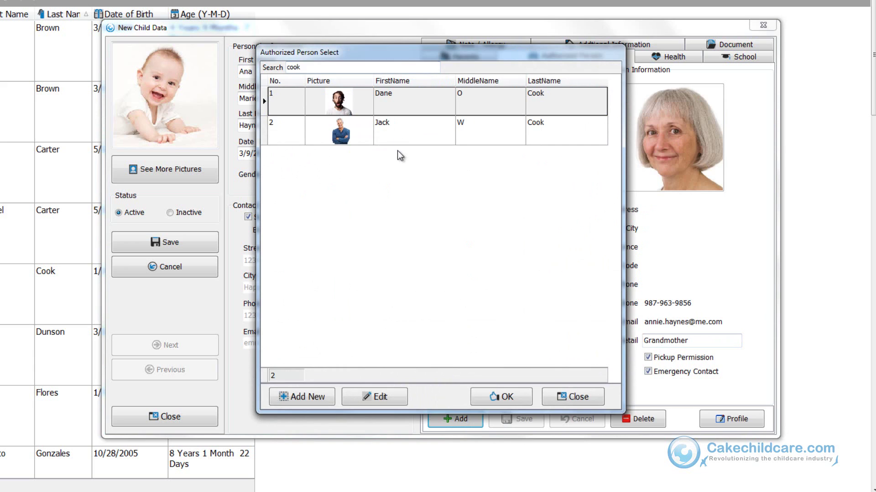
double_click(393, 132)
click(669, 339)
text(Friends)
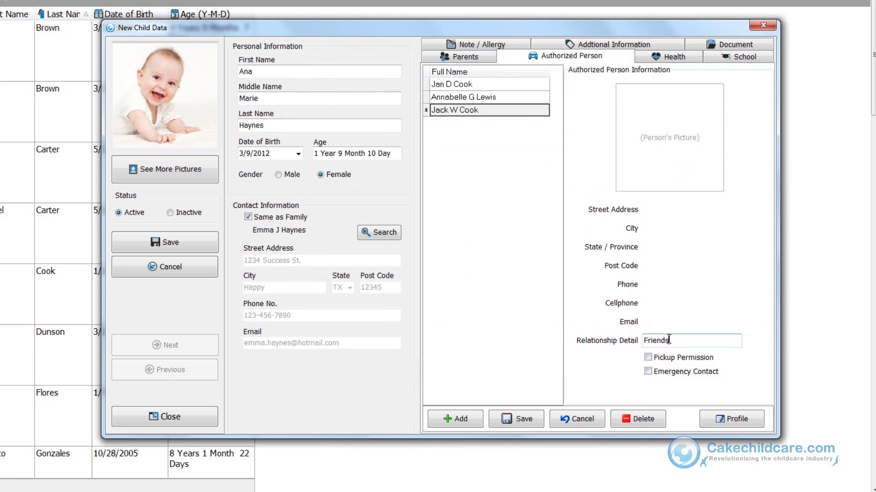
click(670, 376)
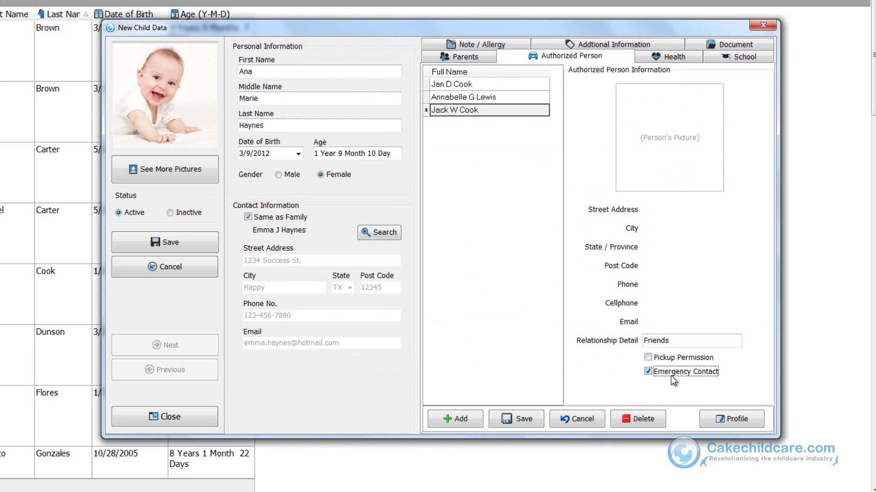
click(513, 415)
Step: Add Town's General Hospital to the child's Health hospital list and save it
click(669, 57)
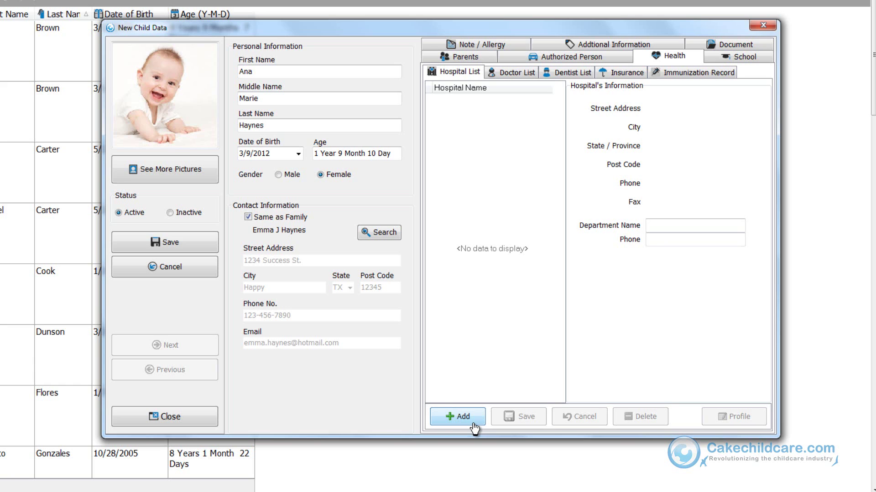
click(458, 416)
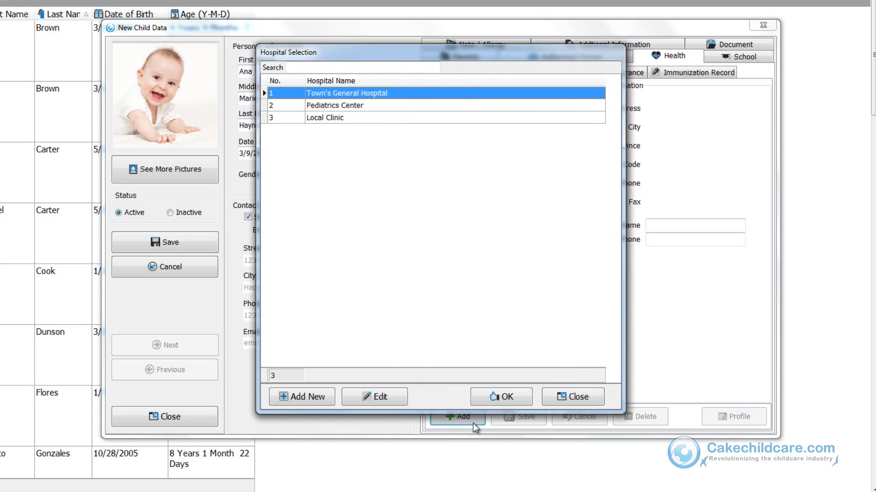
key(Tab)
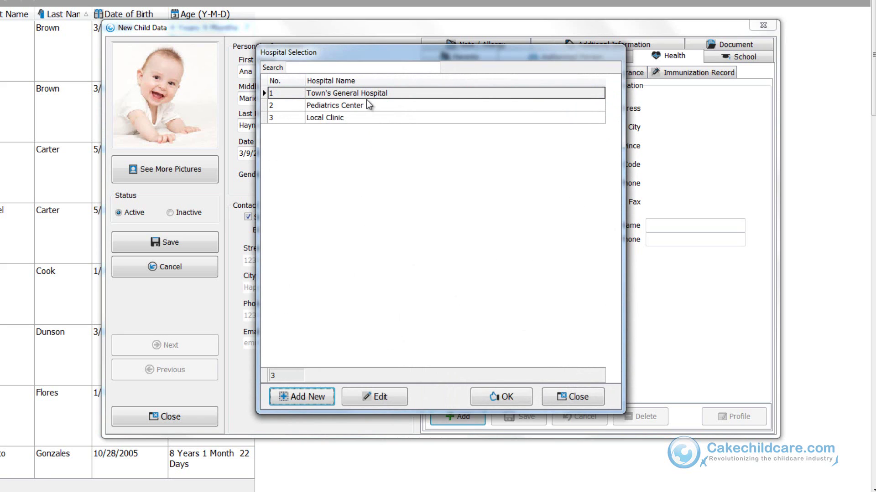
click(367, 102)
click(412, 94)
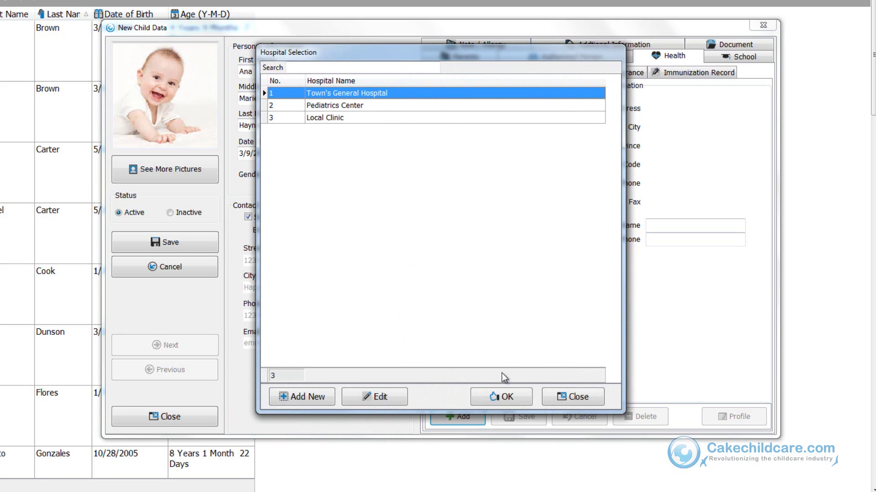
click(502, 397)
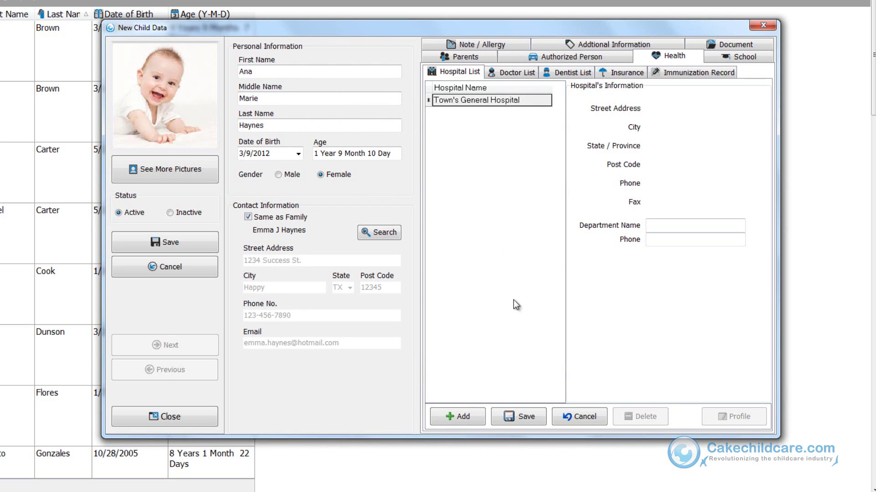
click(495, 92)
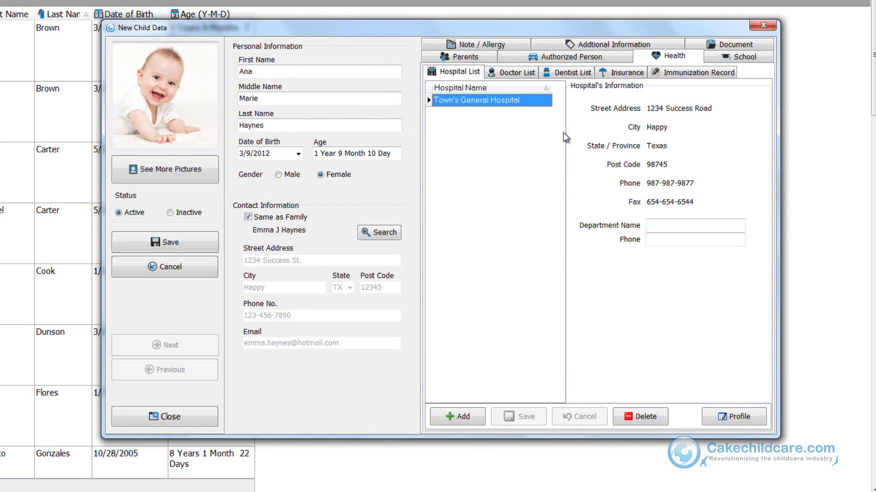
Step: Add the only available doctor to the child's doctor list and save it
click(529, 75)
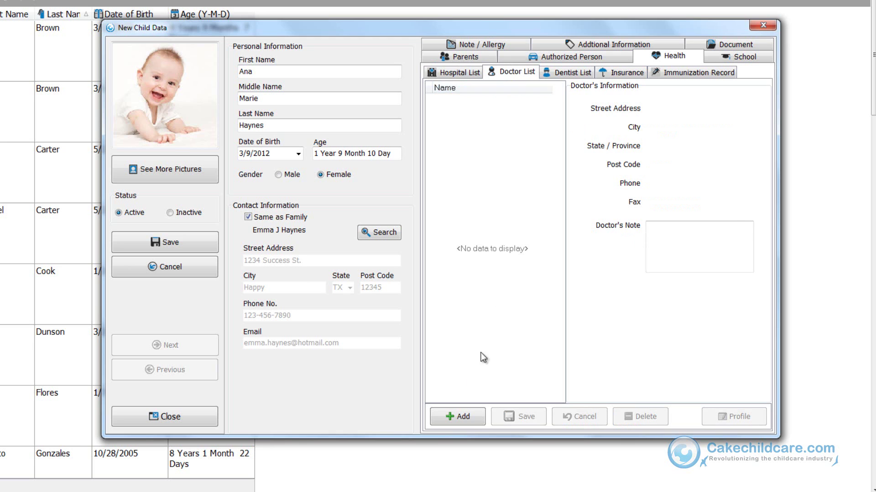
click(464, 416)
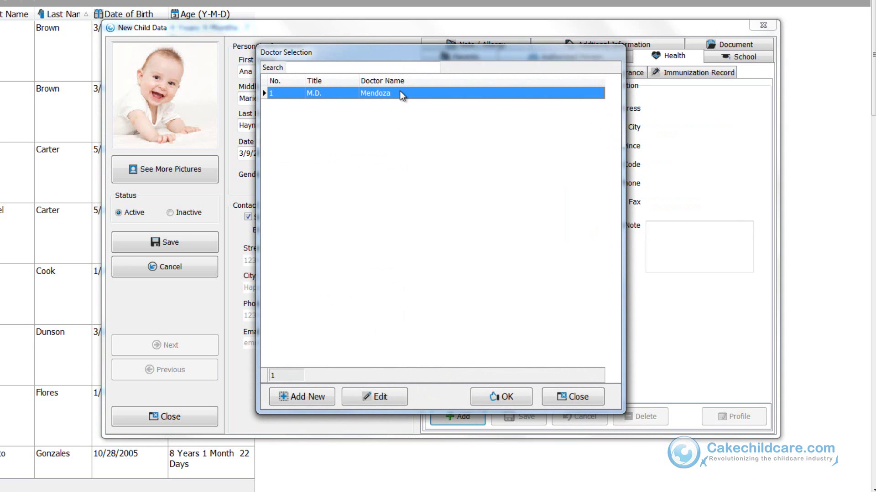
double_click(400, 93)
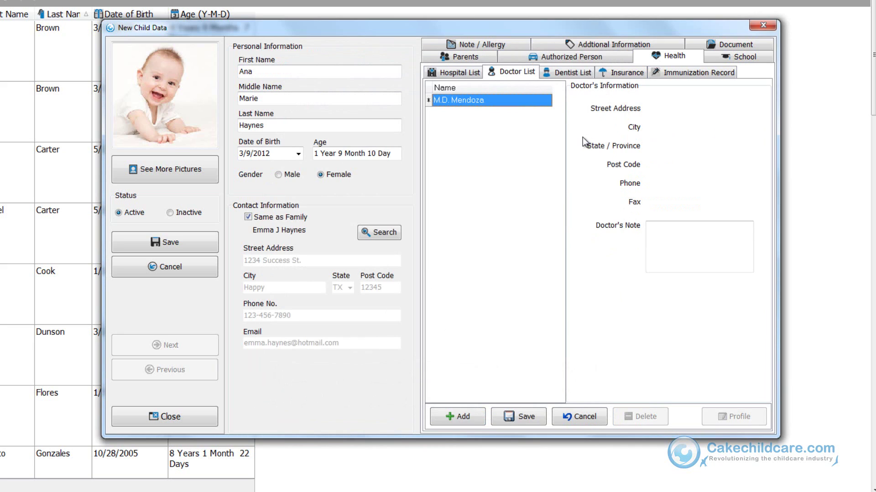
click(521, 422)
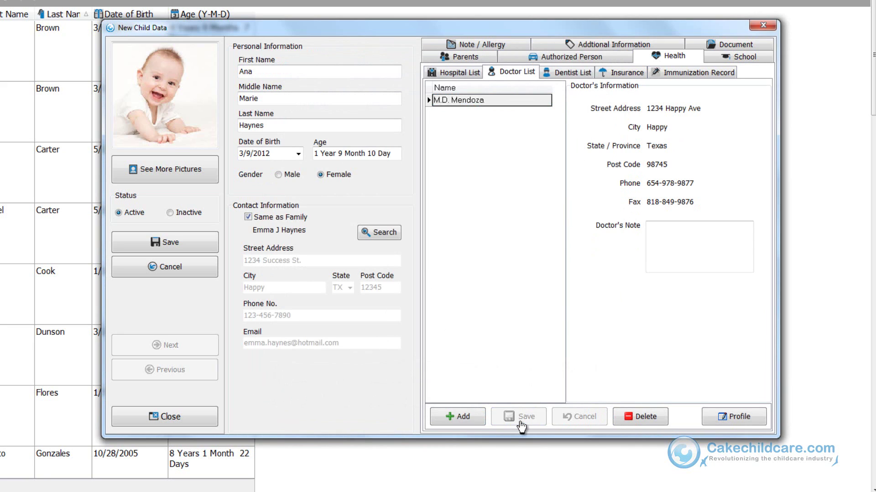
Step: Add the dentist to the child's dentist list
click(560, 73)
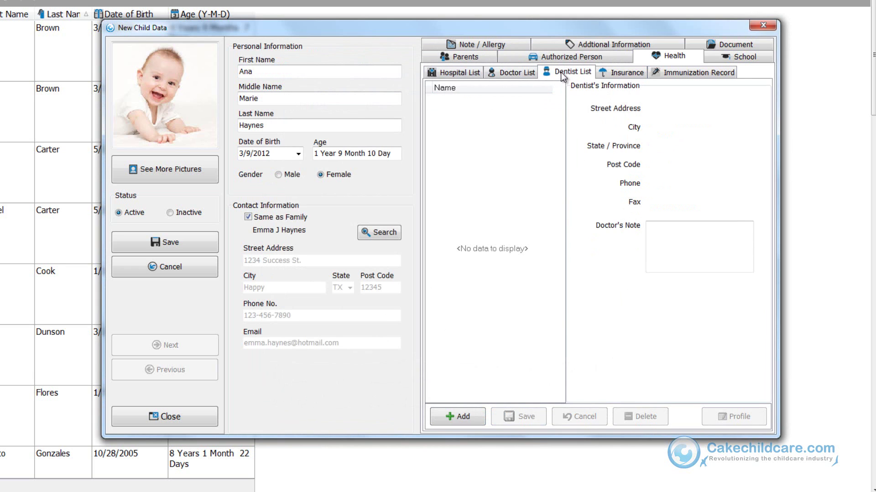
click(458, 416)
double_click(428, 100)
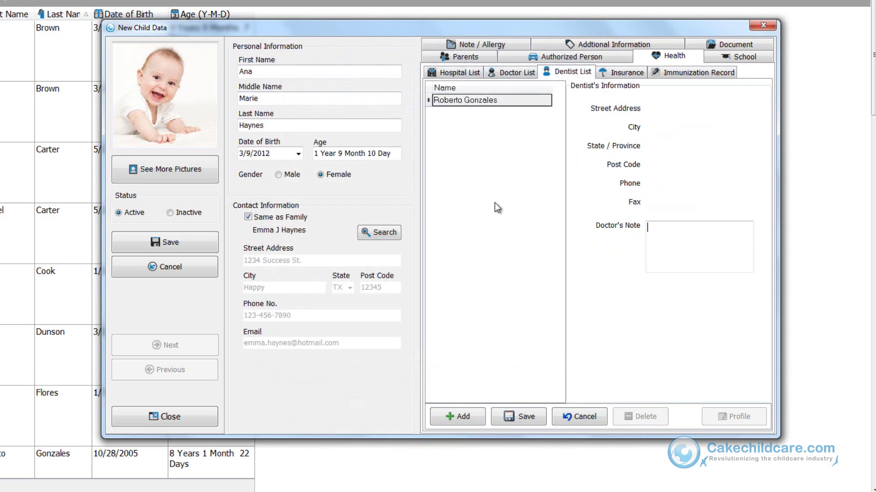
Step: Save the dentist, then assign AIG as the child's insurance company
click(506, 420)
click(612, 75)
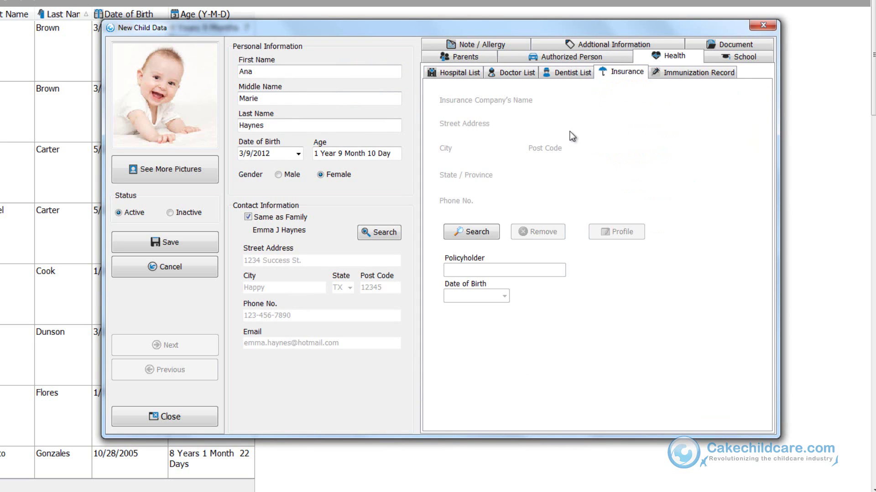
click(493, 235)
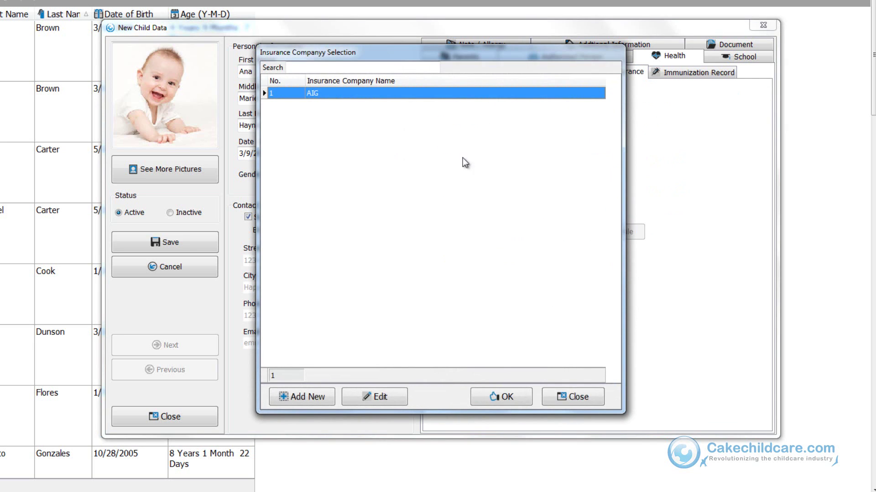
click(329, 404)
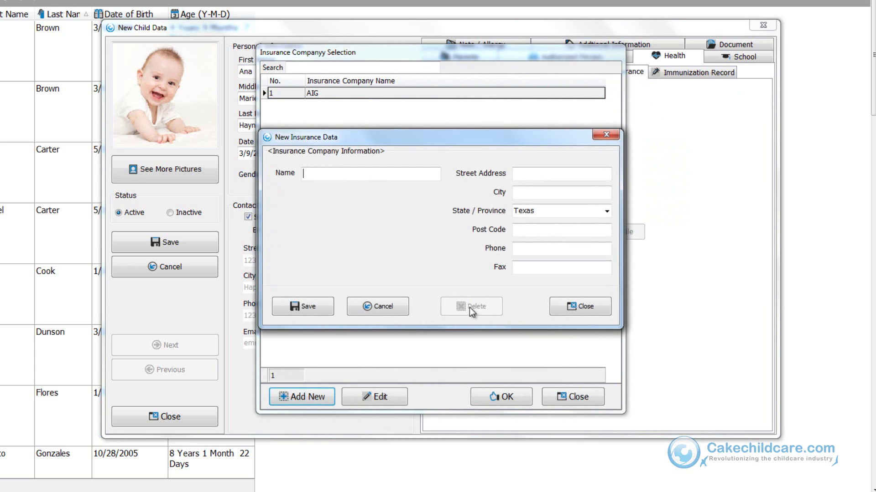
click(583, 309)
click(439, 258)
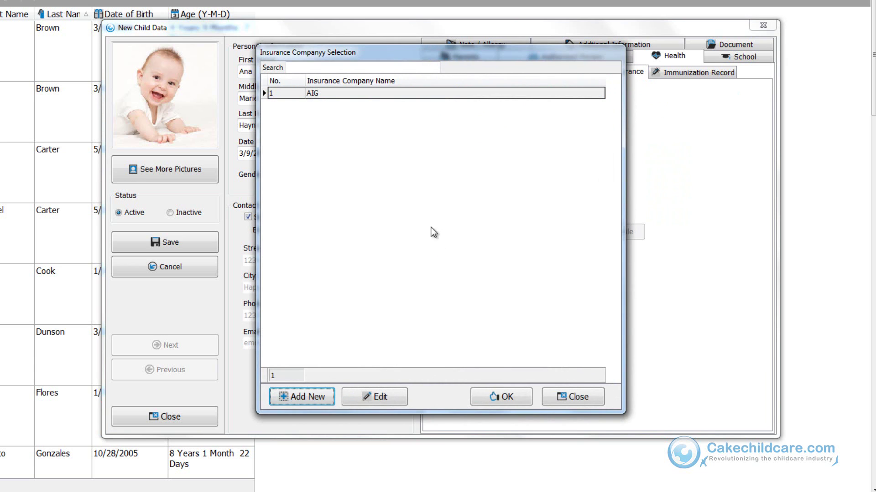
click(395, 98)
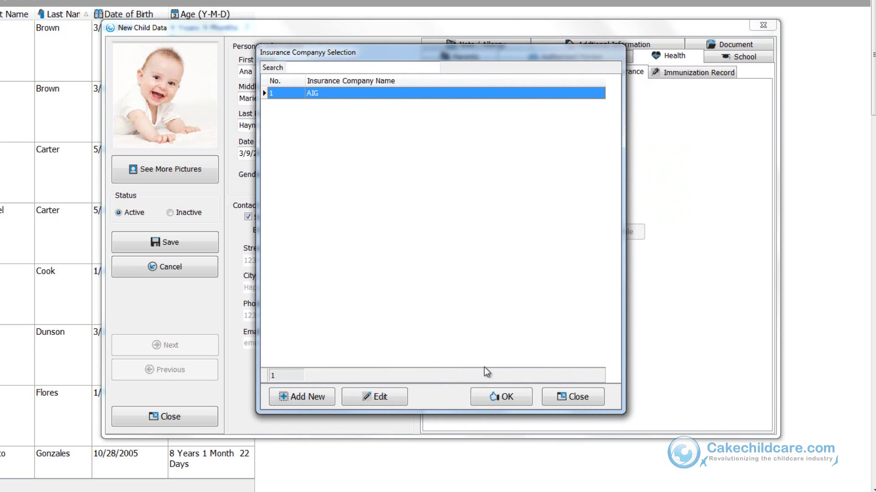
click(500, 397)
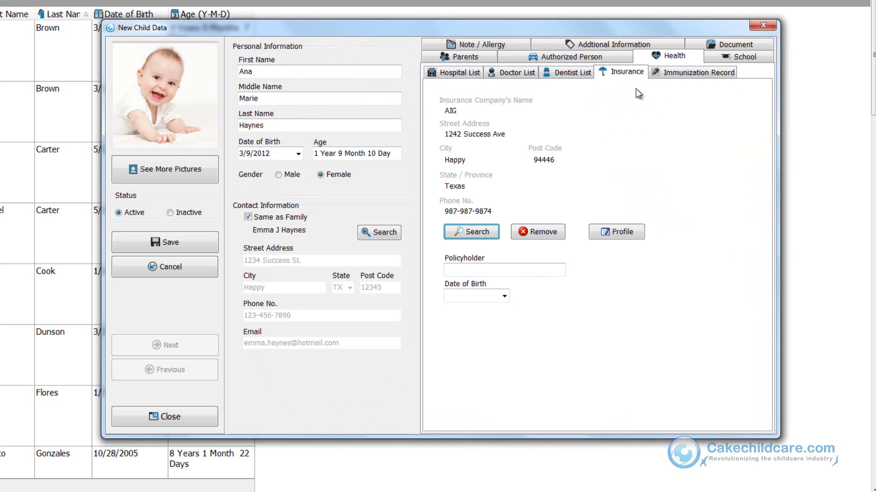
Step: Enter Peanuts as the child's allergy after reviewing the Immunization Record and School tabs
click(666, 73)
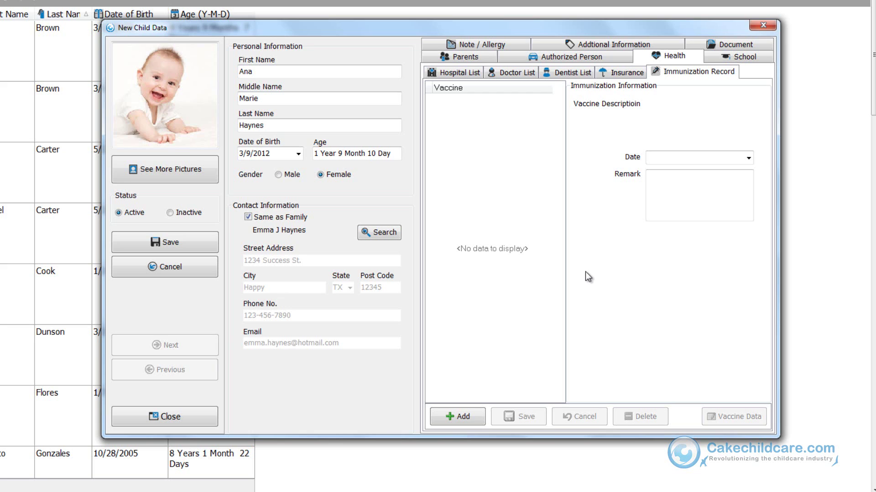
click(714, 58)
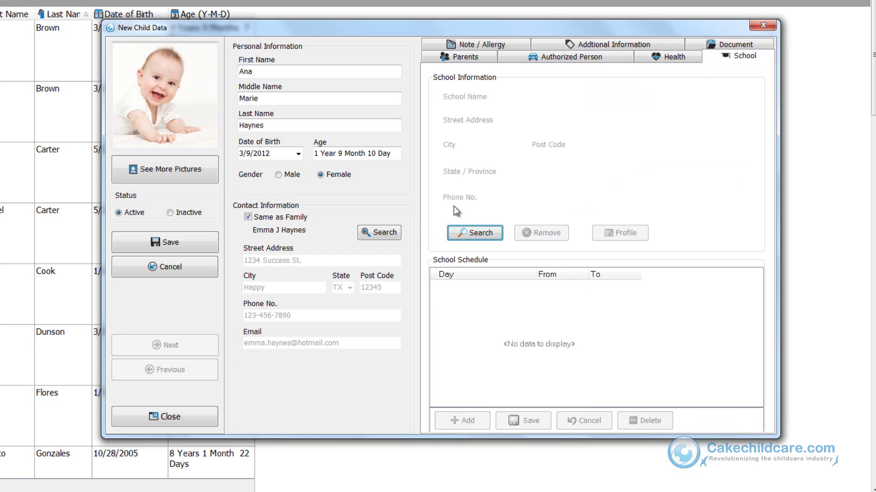
click(503, 47)
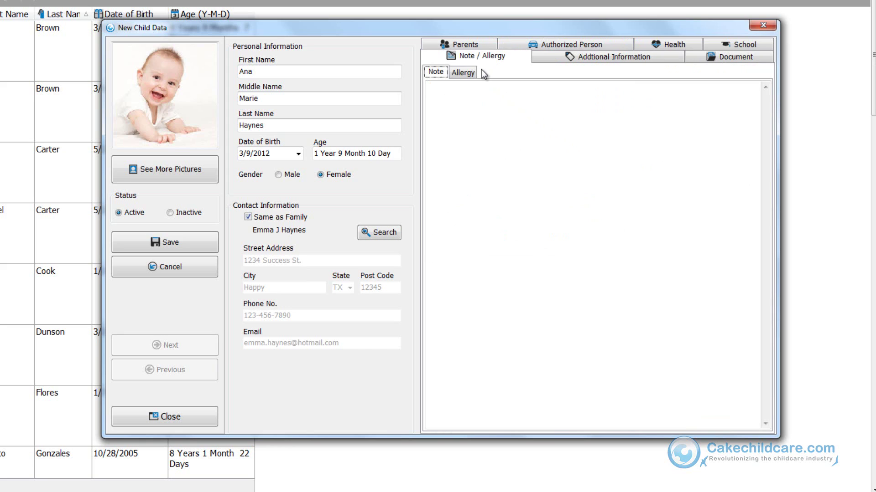
click(469, 75)
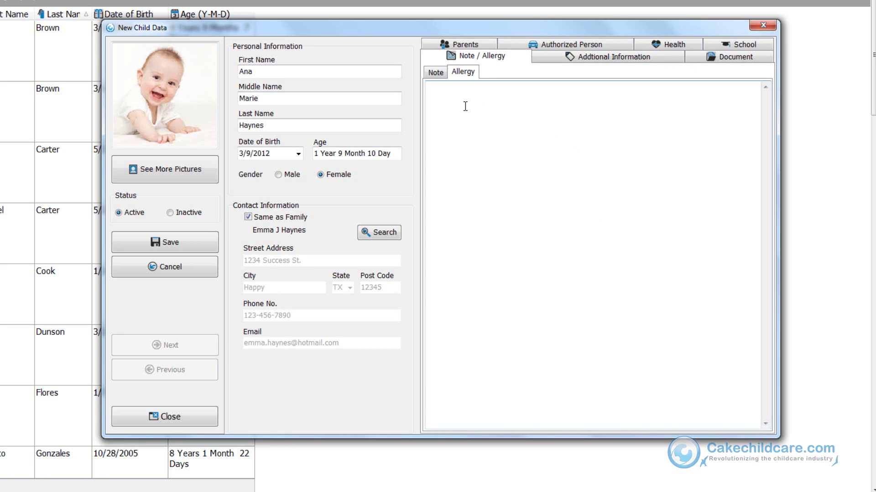
text(Peanuts)
click(569, 56)
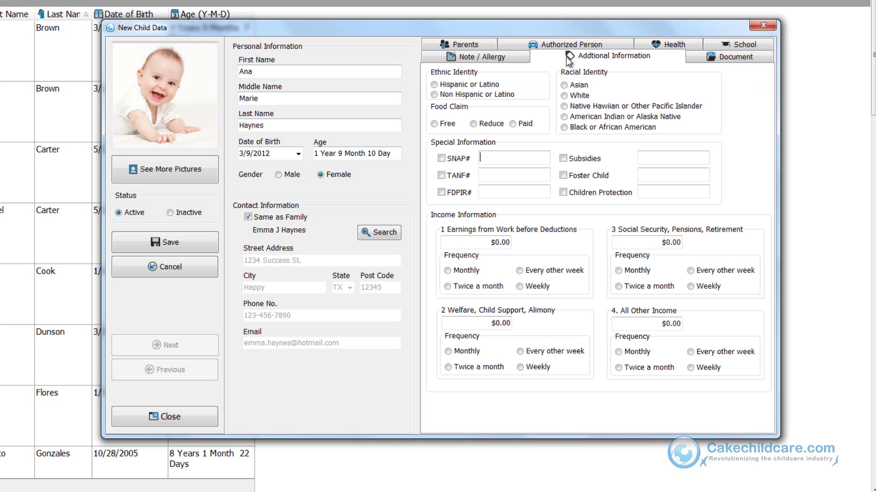
Step: Attach the enrollment form from the child's profile folder in the Document tab
click(714, 59)
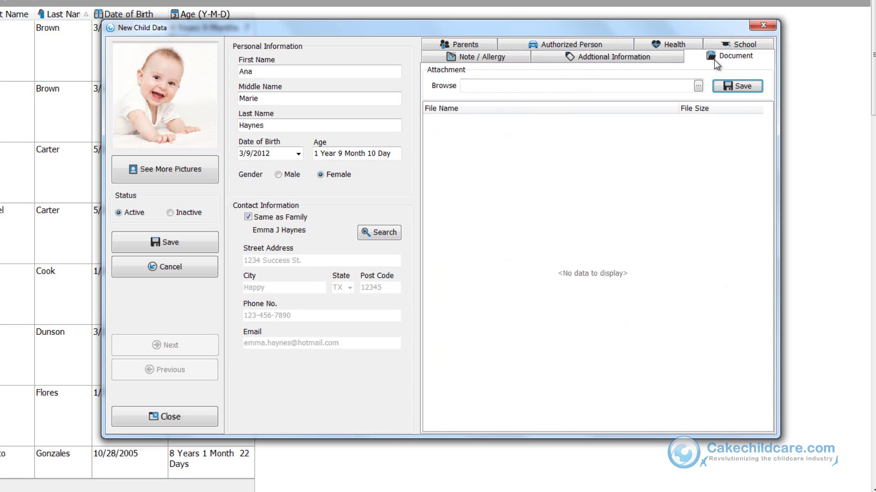
click(698, 86)
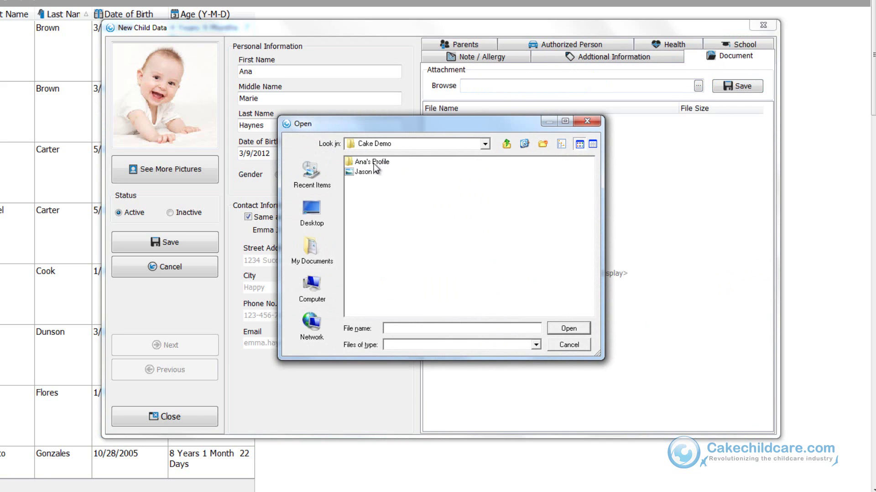
double_click(373, 163)
click(373, 162)
click(569, 328)
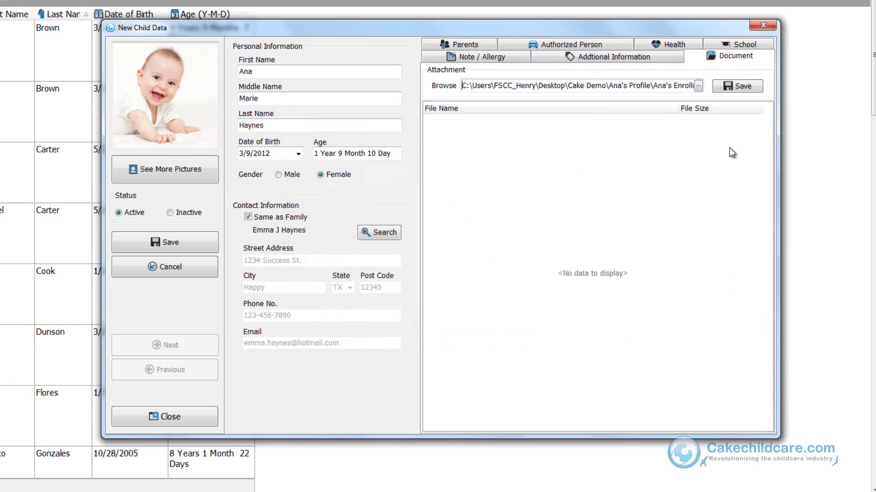
click(730, 86)
Step: Attach Immunization.docx and Shot Records.xls, then view the Immunization.docx attachment actions
click(699, 86)
click(376, 172)
click(376, 172)
click(729, 87)
click(698, 86)
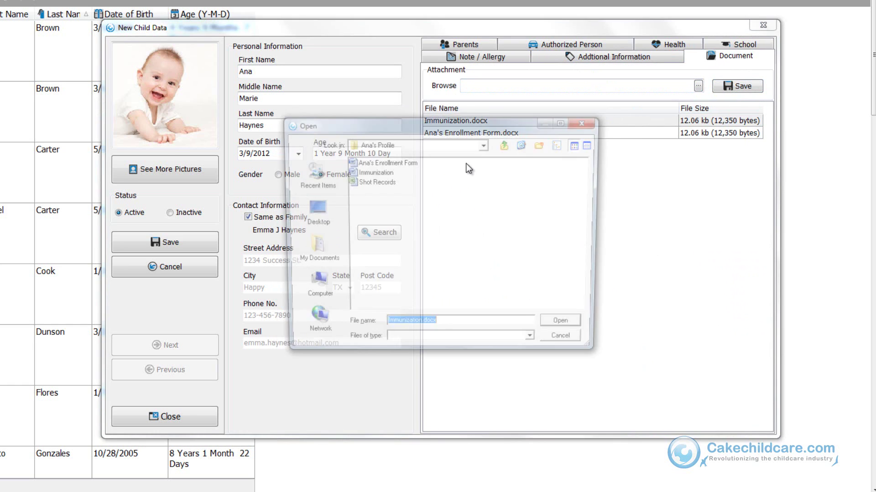
double_click(377, 182)
click(738, 85)
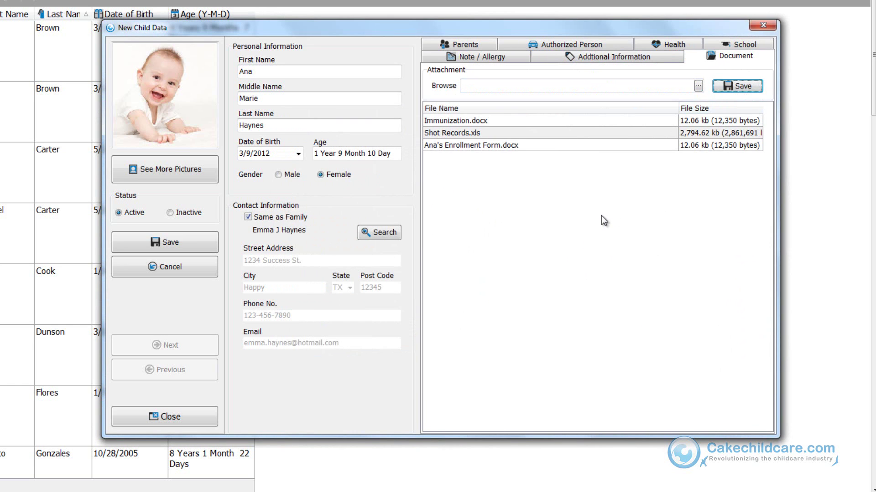
click(609, 120)
right_click(609, 120)
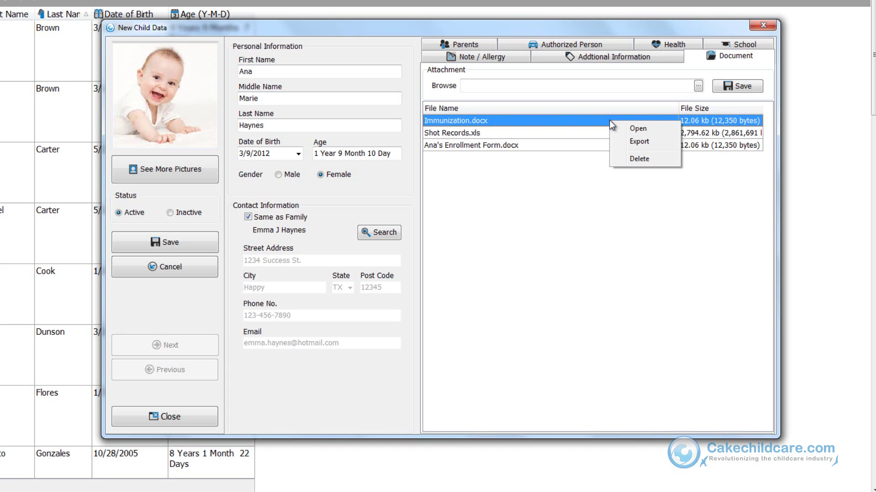
Step: Save the new child profile and reopen its record for editing
click(574, 191)
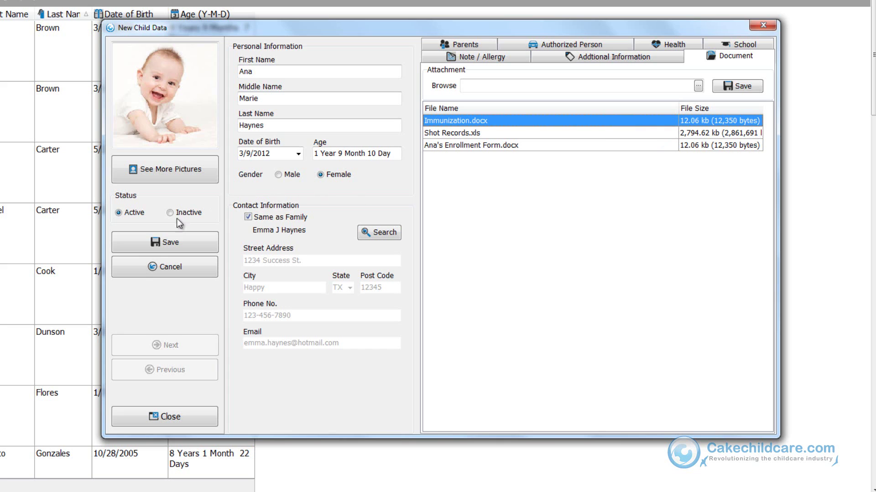
click(161, 242)
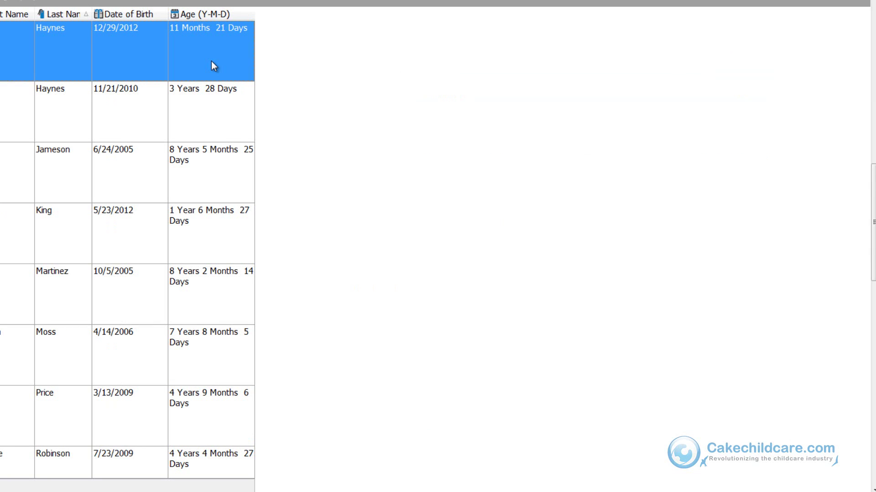
double_click(211, 61)
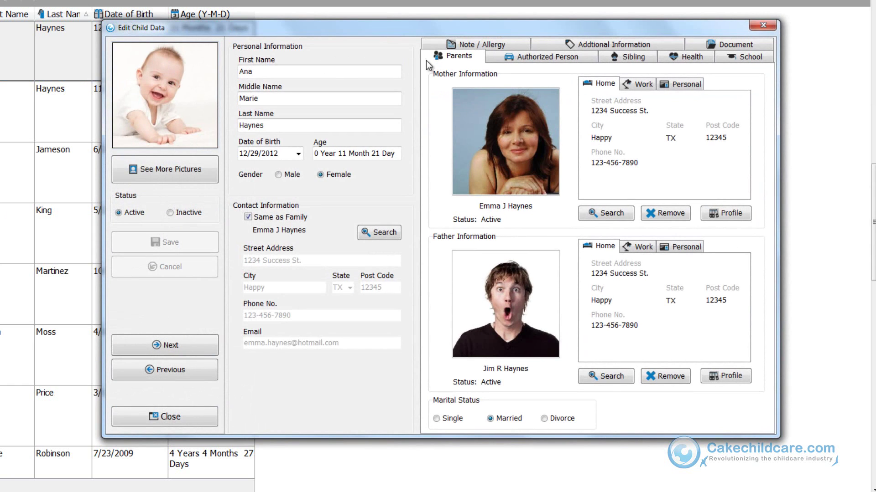
Step: Add two existing children from the family as Brother / Sister siblings
click(626, 62)
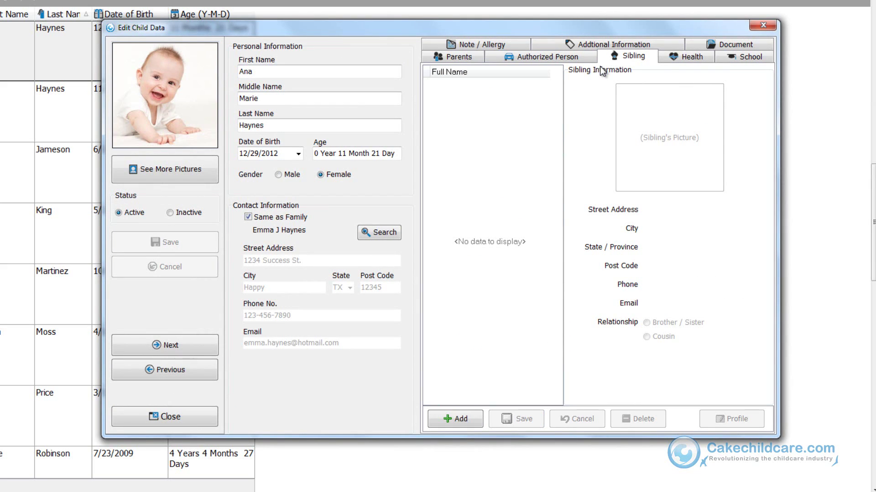
click(481, 420)
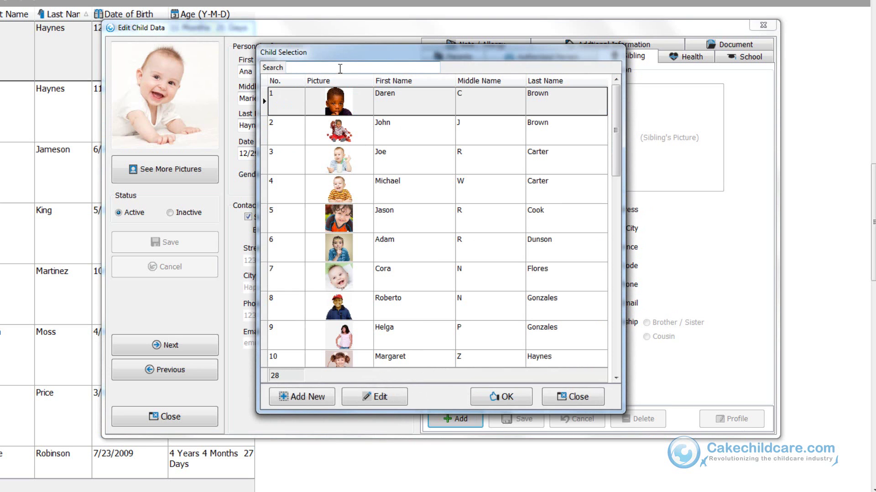
text(marg)
double_click(365, 106)
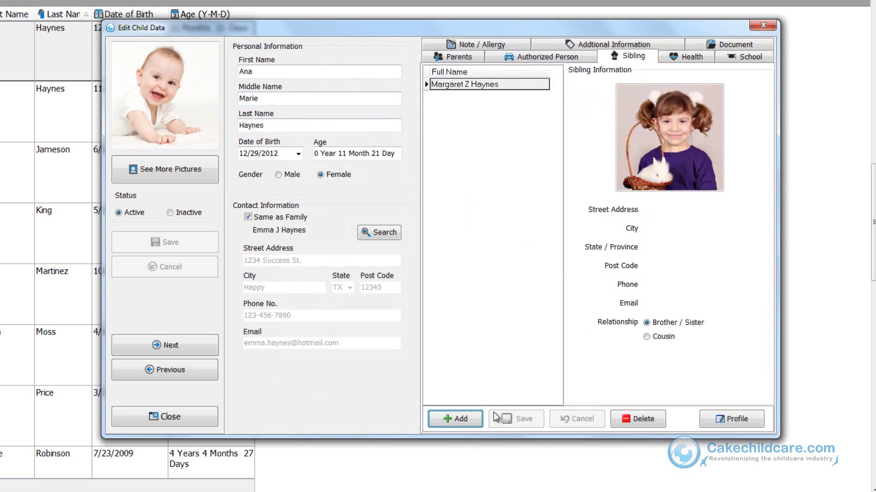
key(Return)
text(jacob)
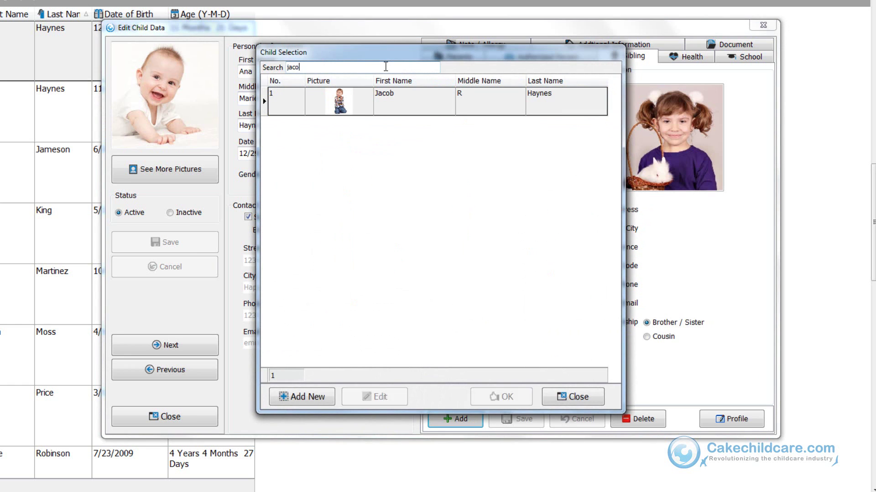
double_click(398, 91)
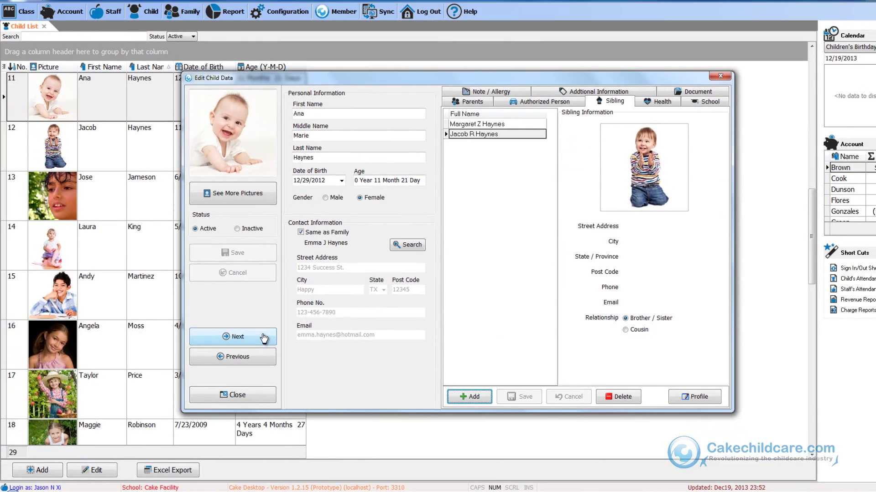
Step: Close the Edit Child Data dialog to return to the Child List
click(225, 395)
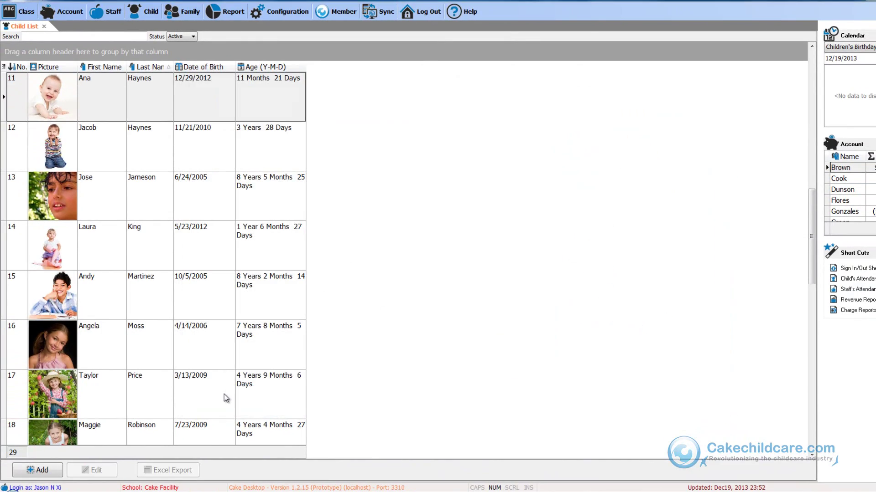